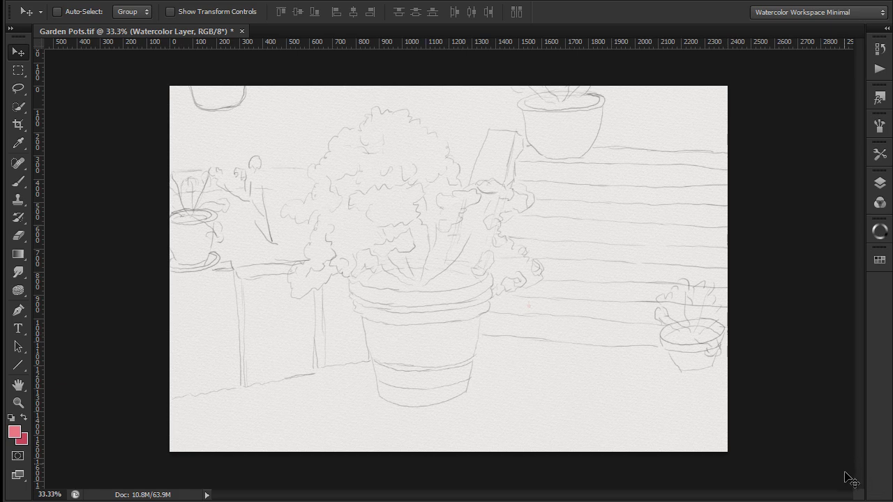
Step: Make Wash Brush Large the active tool preset
key(ctrl+plus)
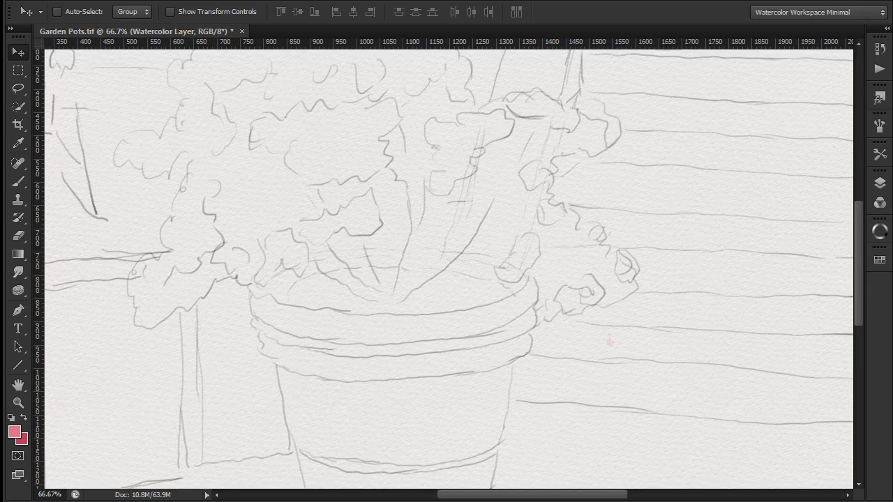
drag(855, 269, 857, 247)
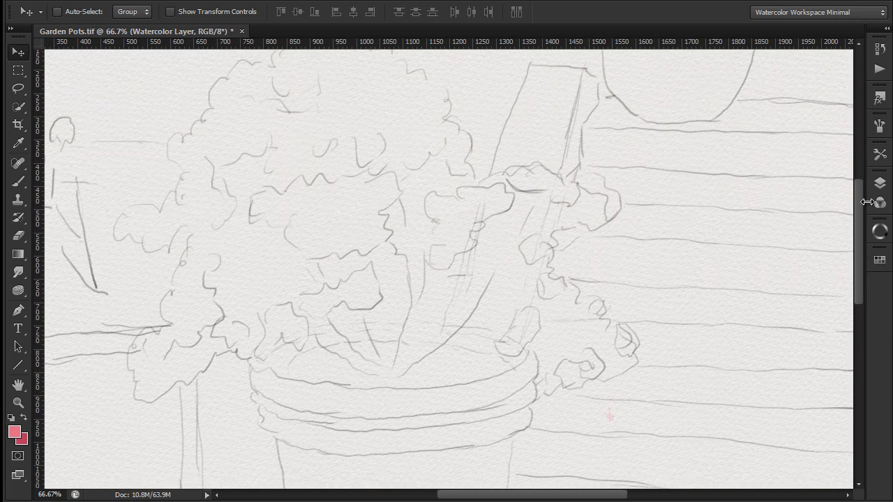
key(ctrl+minus)
key(ctrl+minus)
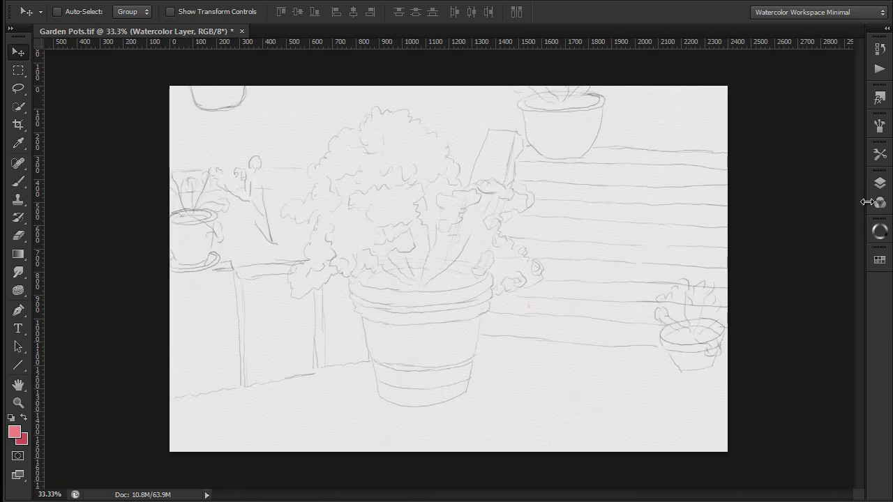
click(879, 154)
click(751, 198)
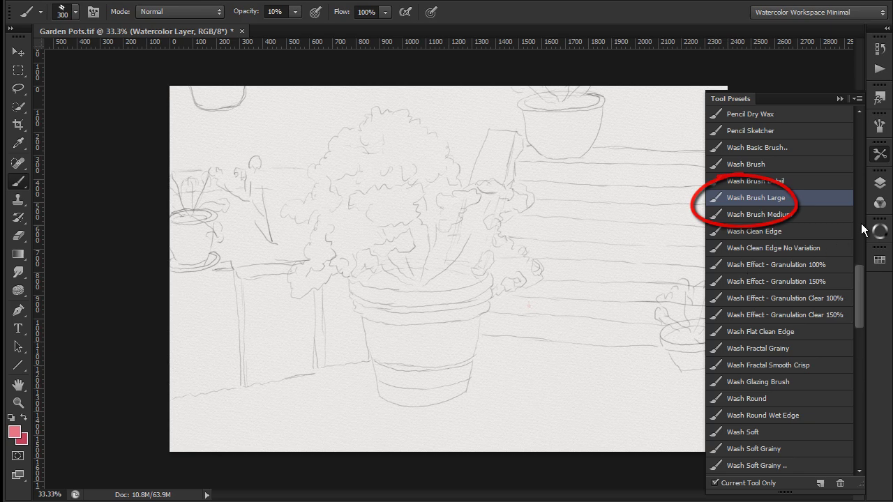
click(879, 155)
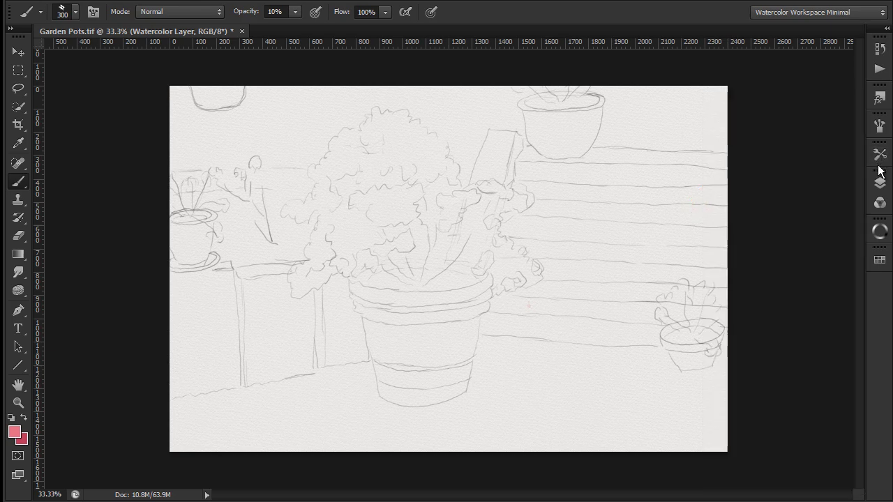
Step: Set brush opacity to 20% and load Burnt Sienna from the Swatches
click(879, 259)
key(2)
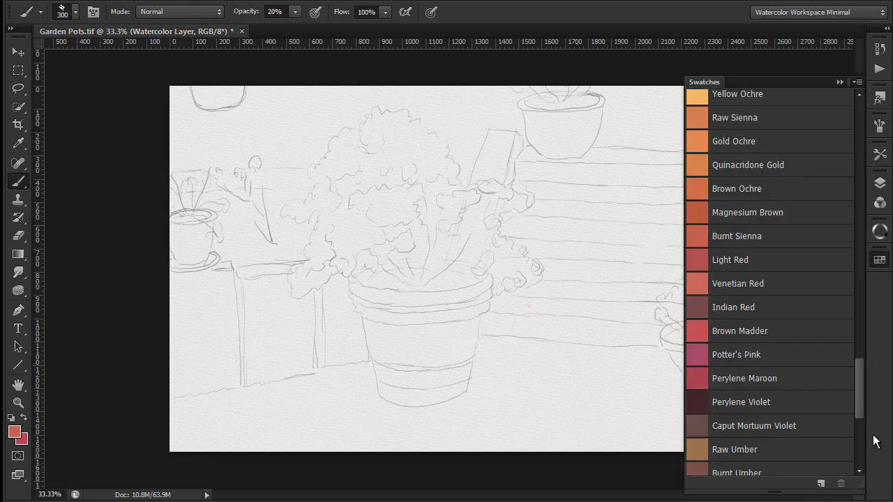
click(697, 237)
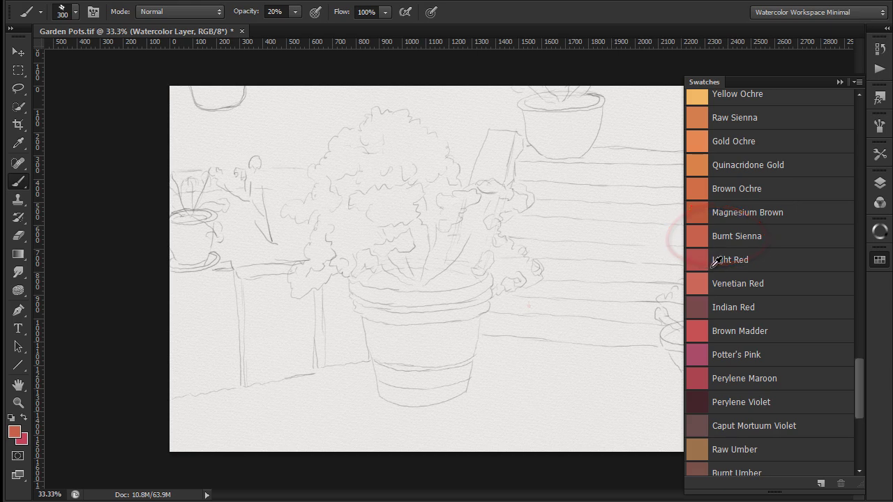
click(879, 259)
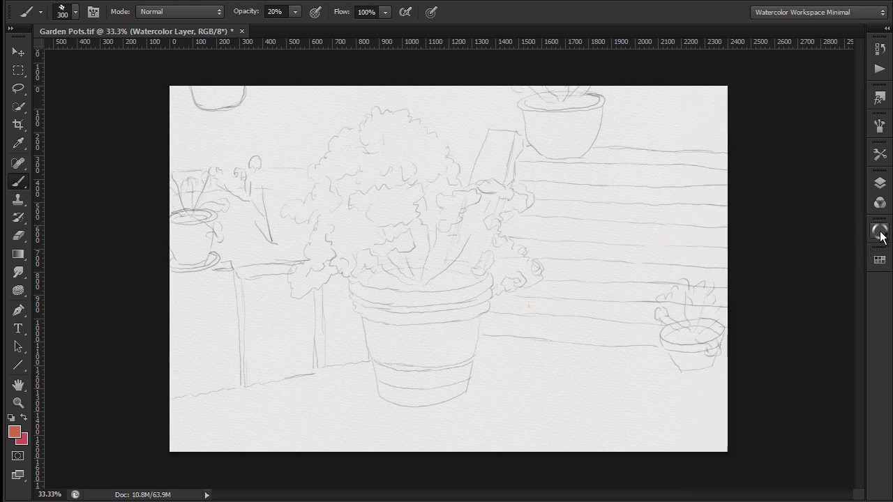
Step: Darken the Burnt Sienna slightly and adjust its saturation in the colour wheel picker
click(880, 233)
drag(792, 485, 783, 484)
click(796, 466)
click(880, 233)
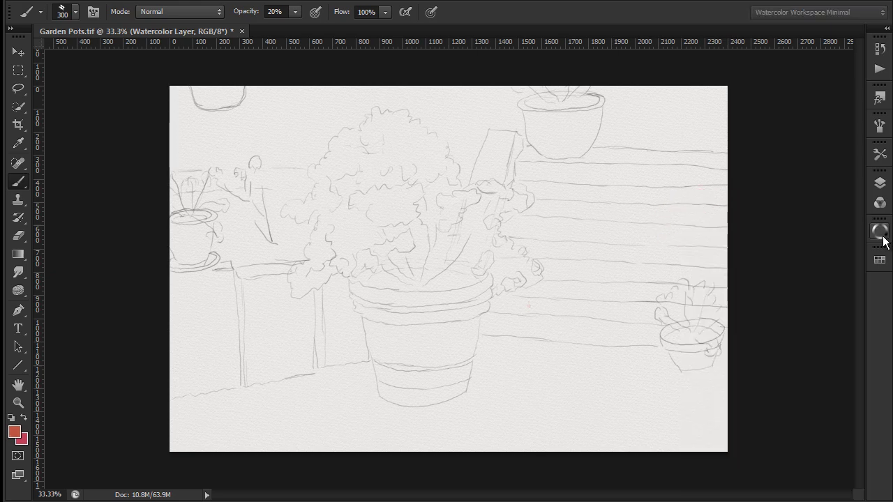
Step: Paint pale pink washes along the big pot's rim and over its upper body
key(ctrl+plus)
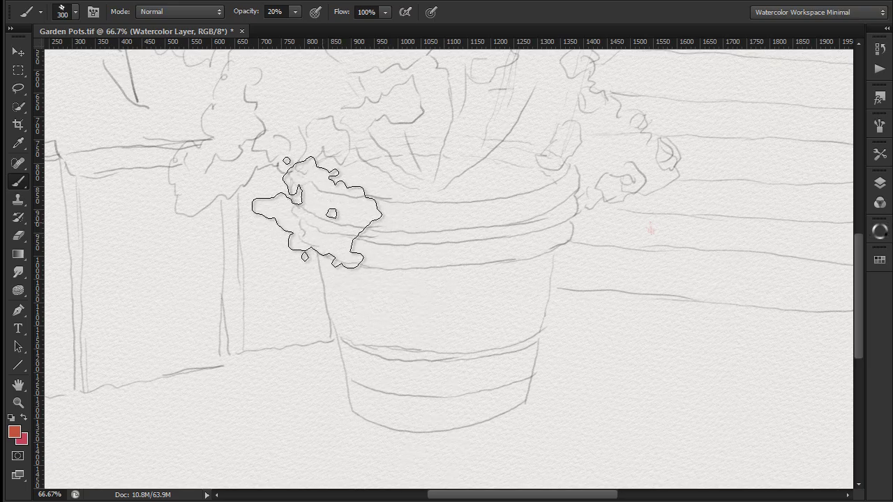
mouse_move(318, 209)
mouse_down()
mouse_move(309, 203)
mouse_move(399, 224)
mouse_move(478, 223)
mouse_move(537, 209)
mouse_up()
mouse_move(329, 241)
mouse_down()
mouse_move(352, 256)
mouse_move(357, 314)
mouse_move(352, 293)
mouse_move(408, 301)
mouse_move(393, 300)
mouse_move(375, 337)
mouse_move(372, 386)
mouse_move(383, 402)
mouse_move(455, 394)
mouse_move(527, 255)
mouse_move(502, 301)
mouse_move(516, 290)
mouse_move(517, 263)
mouse_move(504, 382)
mouse_move(507, 356)
mouse_move(483, 290)
mouse_move(469, 272)
mouse_up()
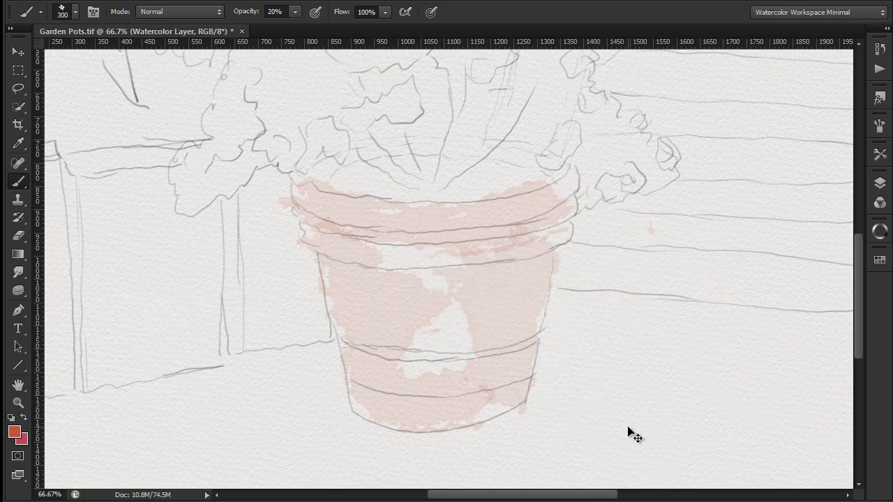
key(ctrl+minus)
key(ctrl+minus)
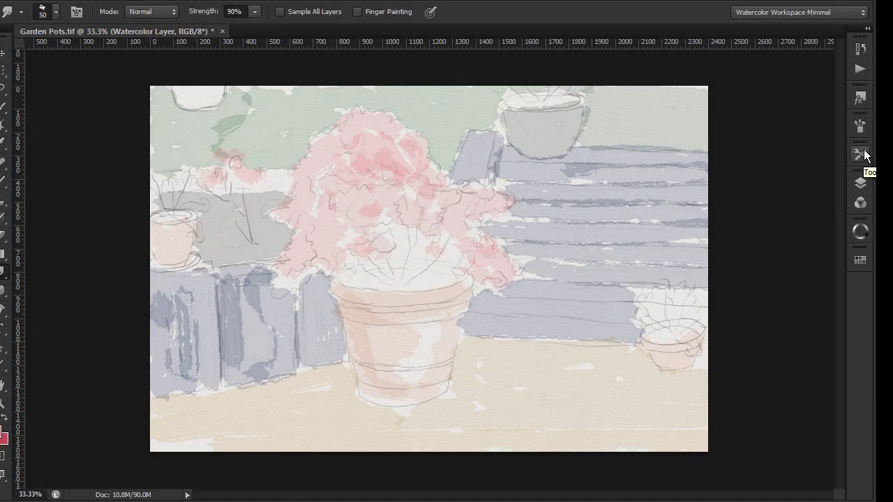
Step: Smudge the dark streaks on the left fence board with the Smudge Drippy Water preset
click(861, 154)
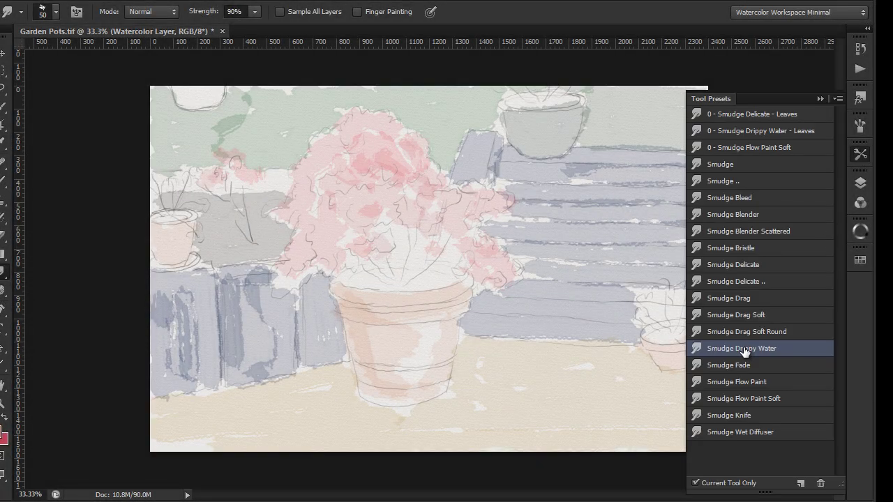
click(859, 158)
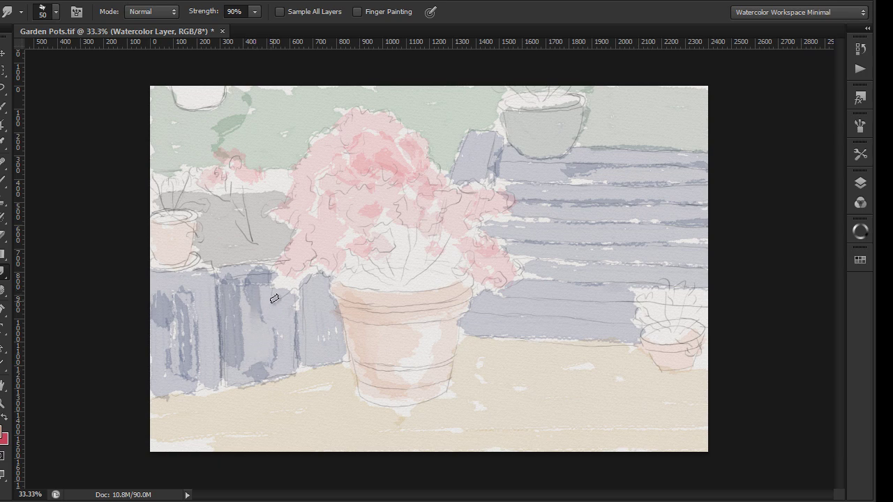
mouse_move(248, 313)
mouse_down()
mouse_move(245, 353)
mouse_move(235, 321)
mouse_up()
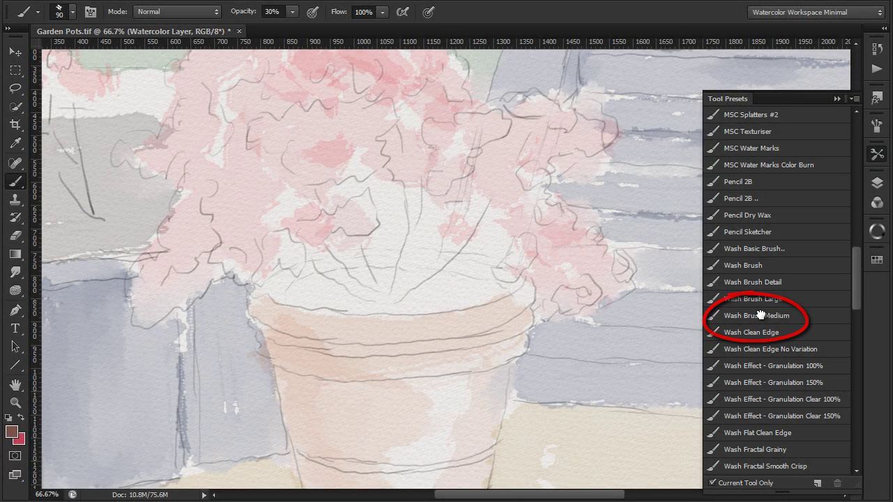
Step: Wash faint brownish pink over the pot top with the Wash Brush Medium preset
click(758, 317)
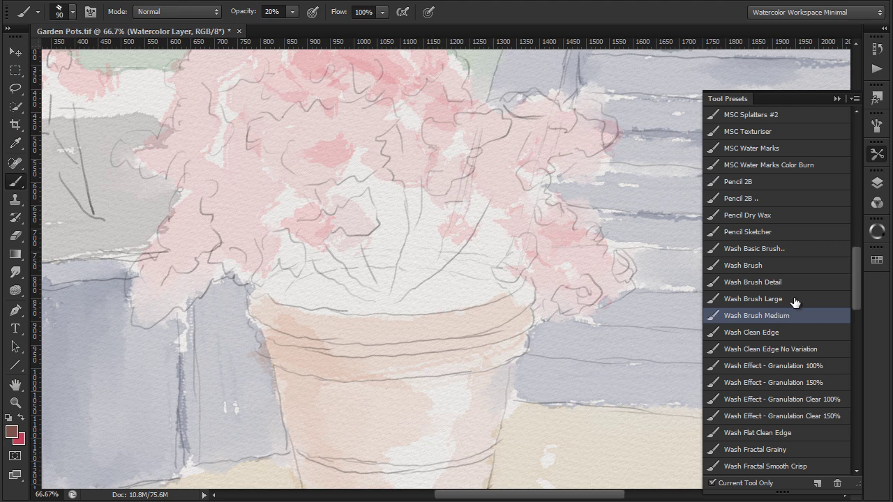
click(877, 154)
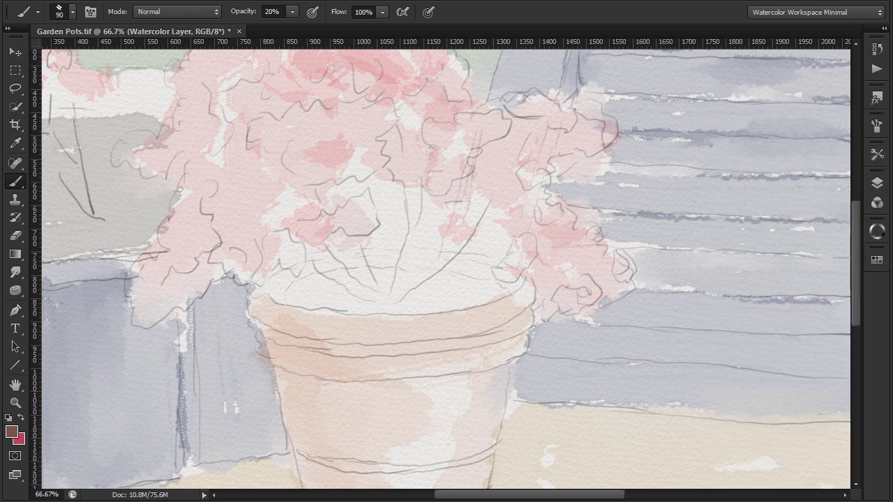
mouse_move(369, 299)
mouse_down()
mouse_move(330, 288)
mouse_move(296, 296)
mouse_move(332, 280)
mouse_move(474, 286)
mouse_move(426, 297)
mouse_move(311, 293)
mouse_move(365, 301)
mouse_move(499, 293)
mouse_up()
Step: At 30% opacity, paint grey along the pot's inner rim and darken the stone block's left edge
key(3)
mouse_move(273, 291)
mouse_down()
mouse_move(344, 259)
mouse_move(434, 260)
mouse_move(373, 268)
mouse_move(431, 261)
mouse_move(394, 259)
mouse_move(410, 254)
mouse_move(517, 280)
mouse_move(520, 299)
mouse_move(527, 290)
mouse_move(455, 289)
mouse_move(431, 255)
mouse_move(364, 290)
mouse_move(391, 286)
mouse_up()
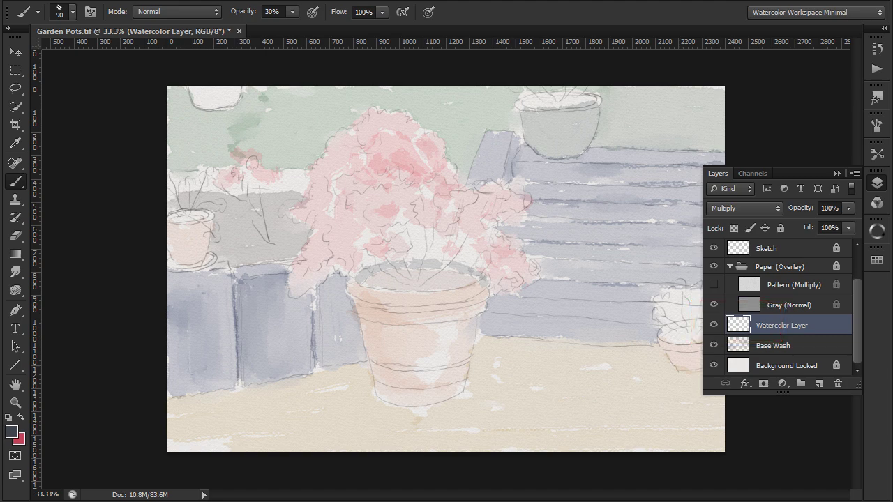
key(F7)
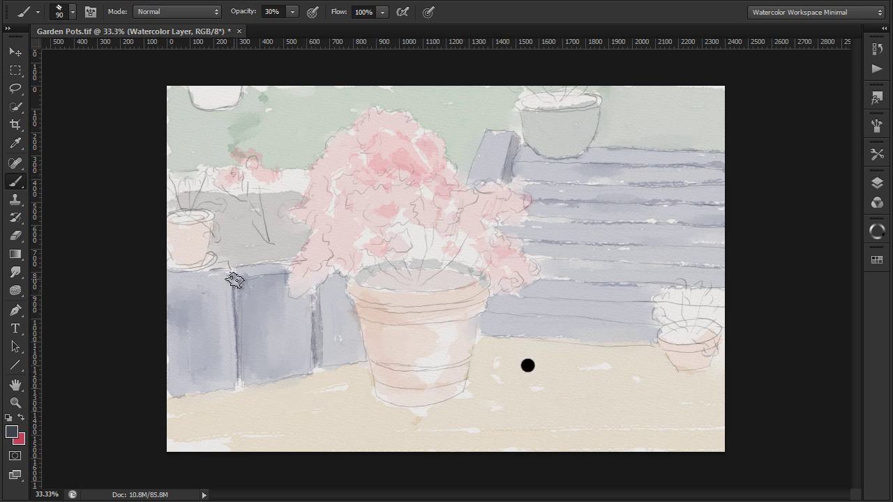
drag(234, 283, 243, 392)
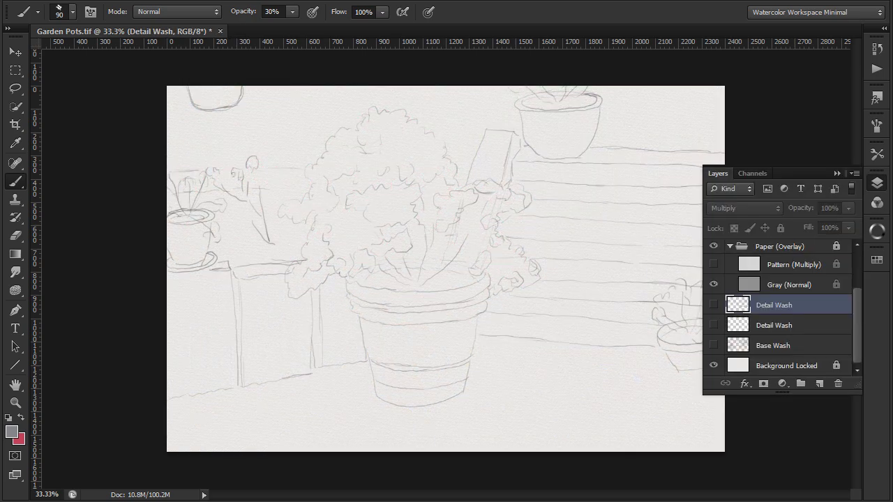
Step: Show the Base Wash and both Detail Wash layers, and hide the Sketch layer
click(713, 345)
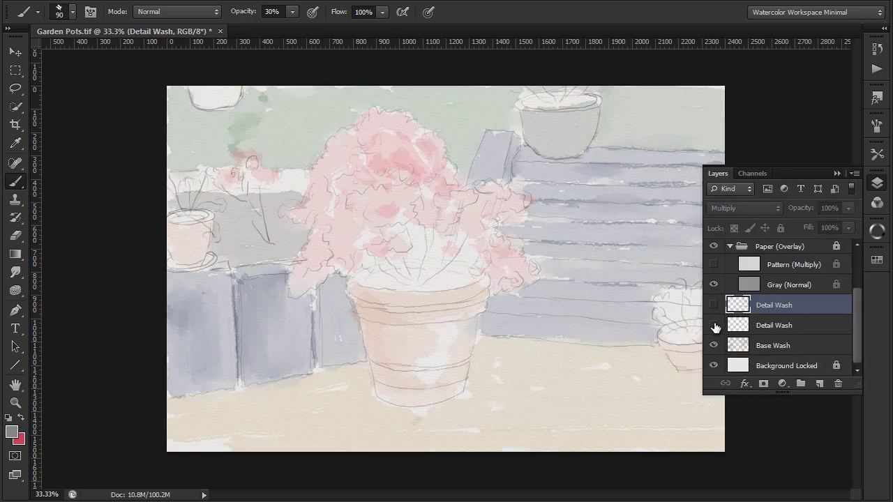
click(713, 326)
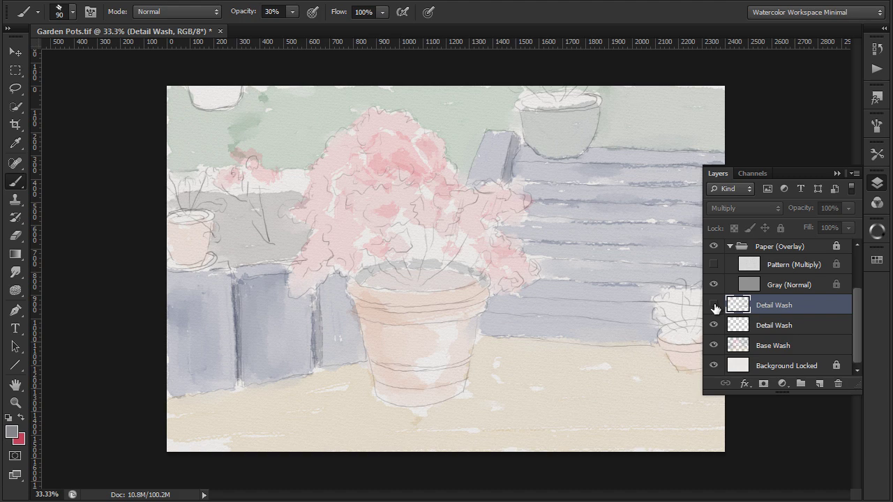
click(713, 306)
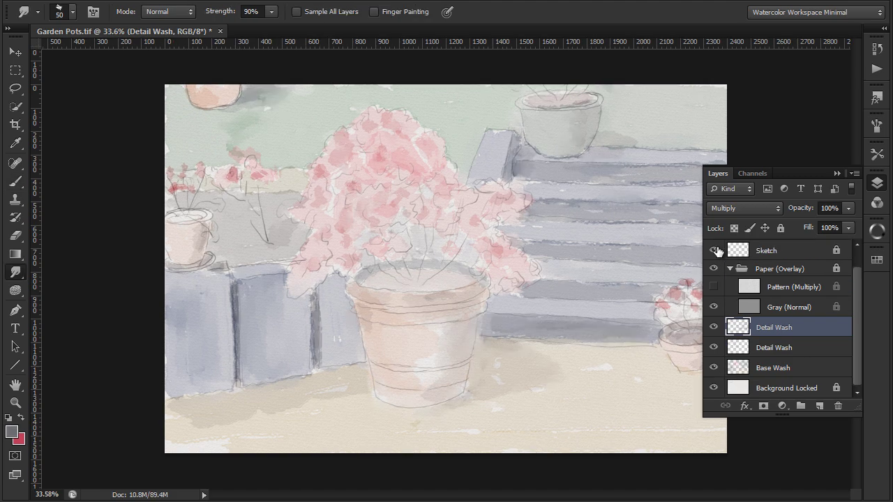
click(713, 250)
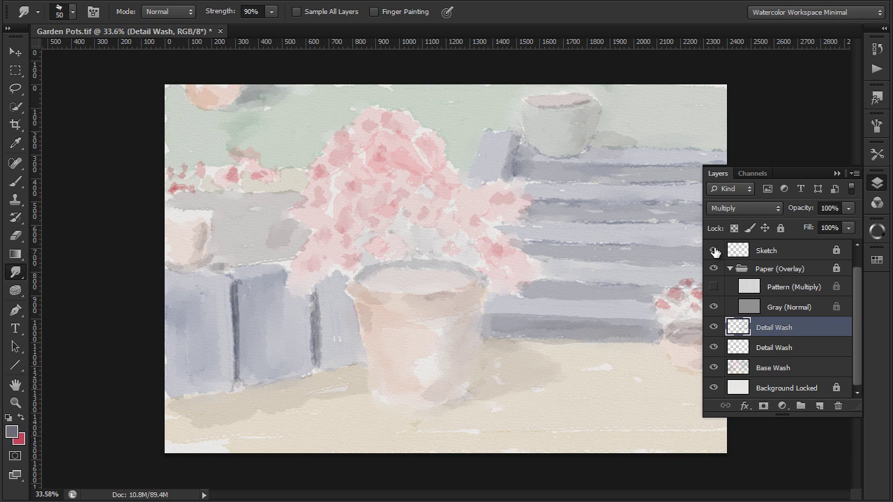
Step: Show the Sketch layer again and move the three wash layers into a new group
click(713, 250)
click(800, 406)
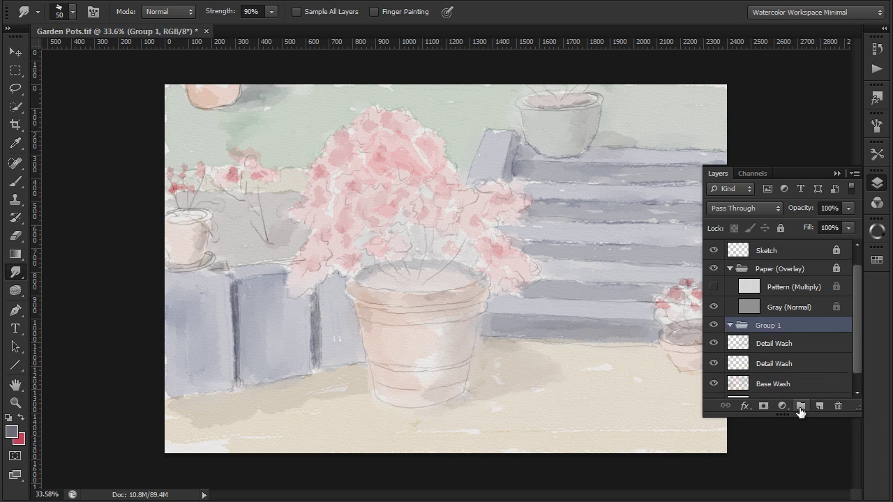
key(alt+[)
key(alt+shift+[)
key(alt+shift+[)
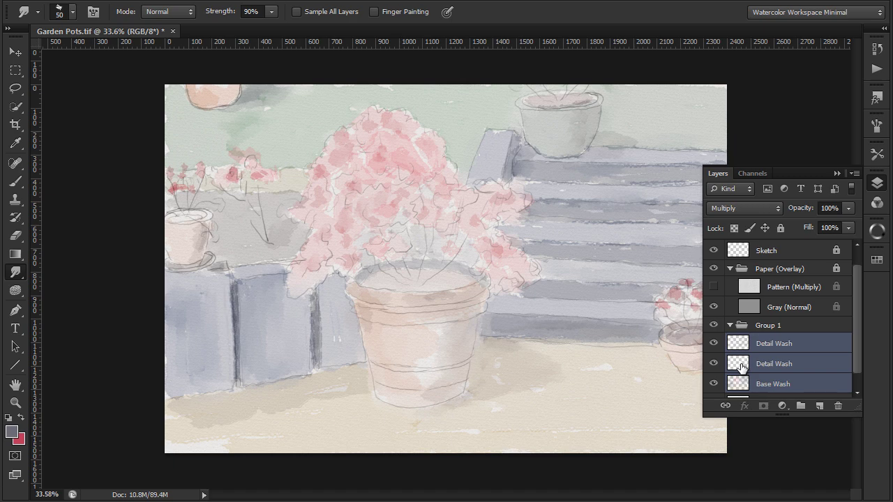
drag(740, 364, 743, 326)
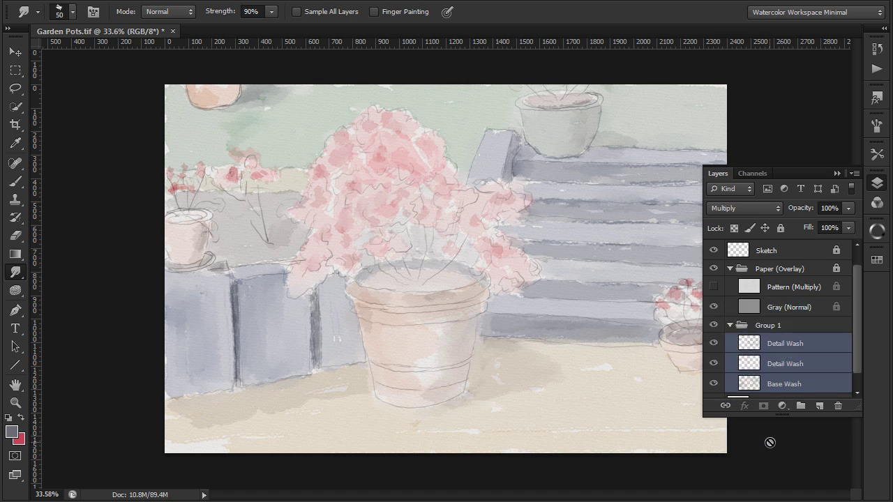
Step: Rename the group to Wash, then lock and collapse it
click(767, 310)
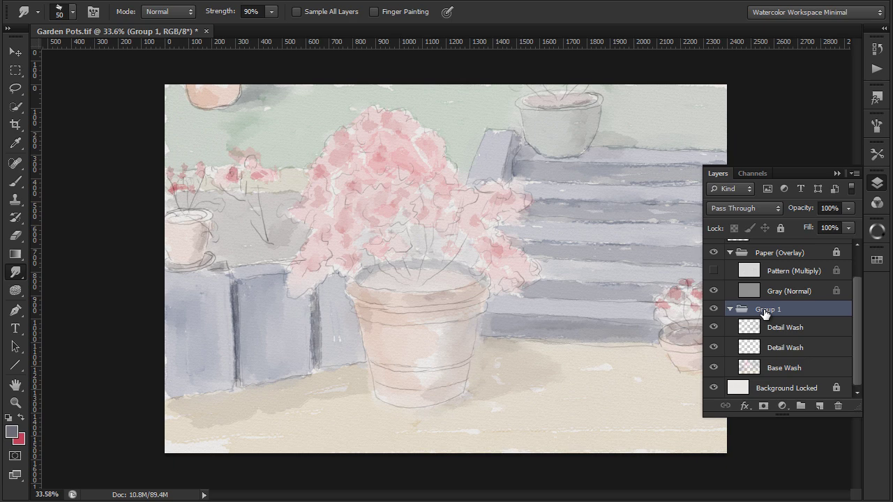
double_click(768, 311)
text(Wash)
key(Return)
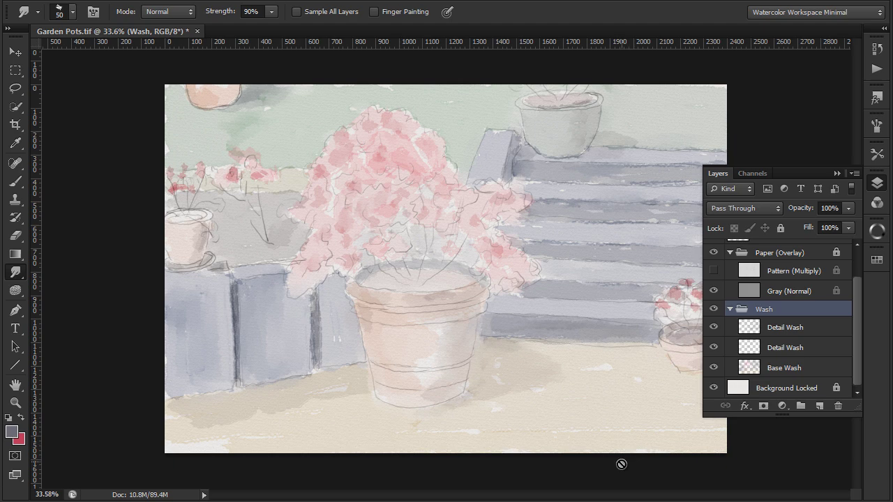
click(780, 228)
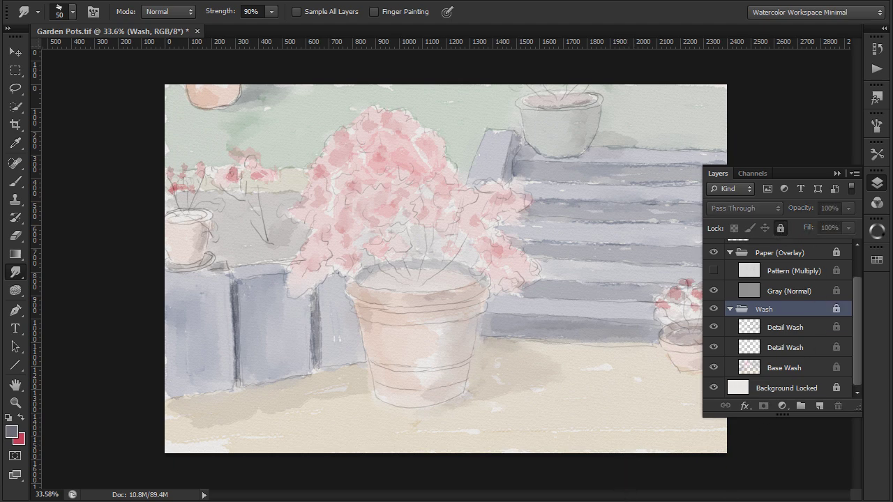
click(730, 309)
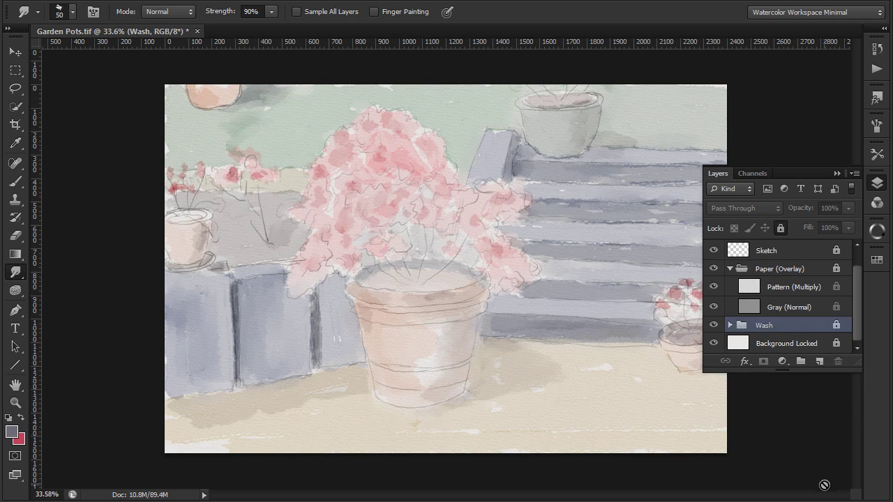
Step: Add a new watercolour layer above the Wash group and name it Detail
key(F2)
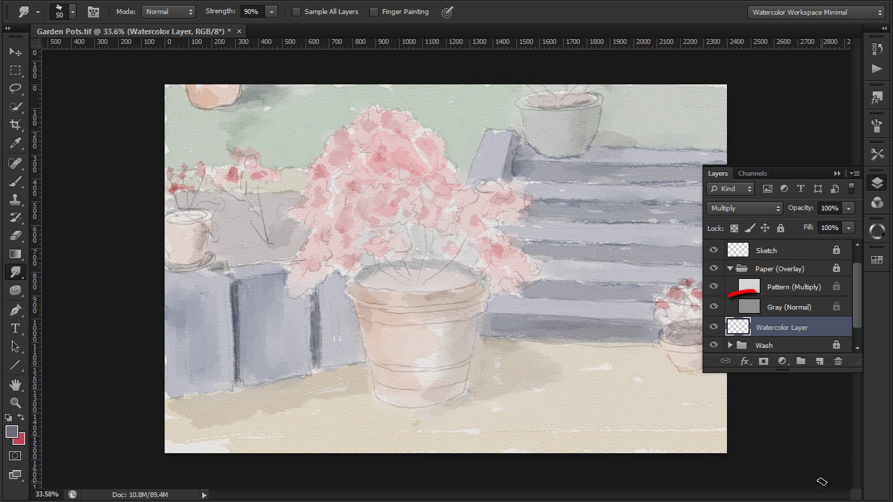
double_click(775, 329)
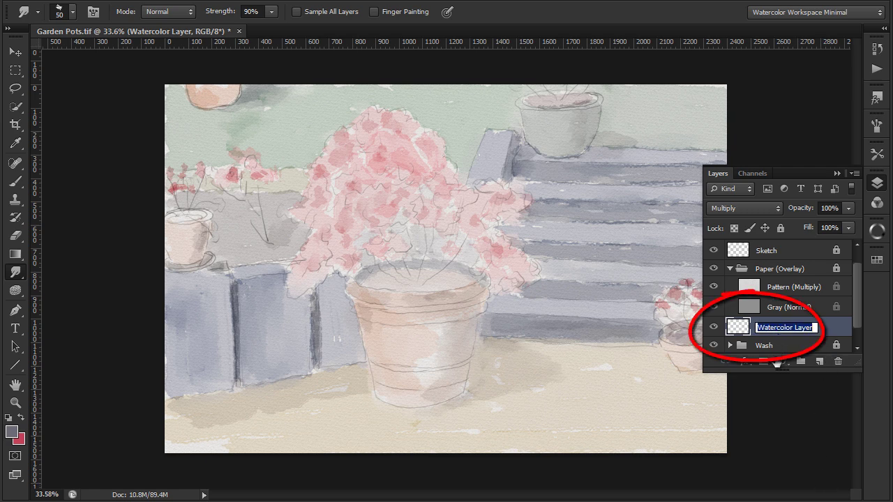
text(Detail)
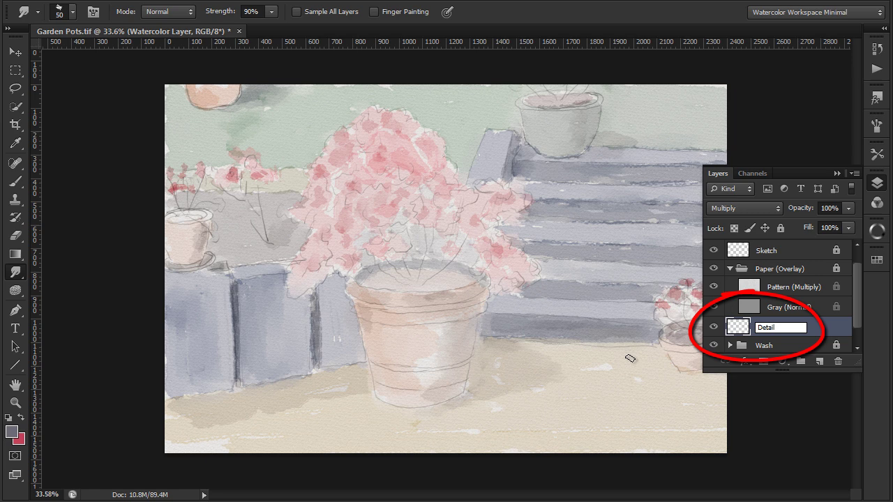
key(Return)
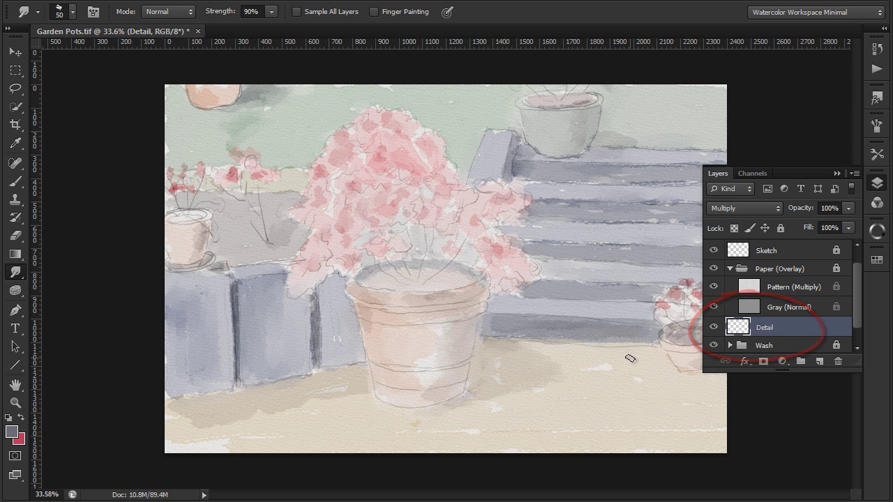
Step: Paint dark raggedy stems and twigs rising from the large pot into the blossoms
click(779, 350)
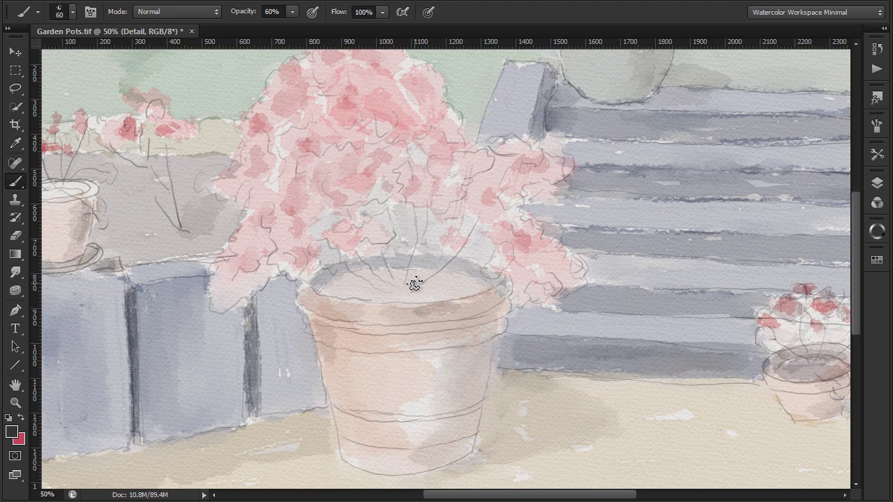
mouse_move(407, 290)
mouse_down()
mouse_move(449, 264)
mouse_move(478, 221)
mouse_up()
drag(500, 184, 504, 171)
drag(405, 289, 419, 210)
mouse_move(423, 246)
mouse_down()
mouse_move(426, 196)
mouse_move(408, 148)
mouse_up()
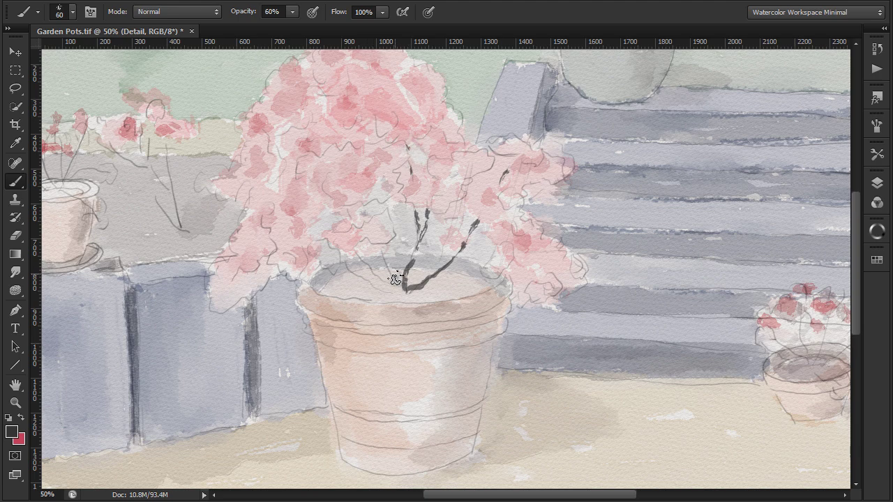
drag(391, 273, 381, 248)
mouse_move(403, 288)
mouse_down()
mouse_move(351, 249)
mouse_move(362, 281)
mouse_move(376, 293)
mouse_move(395, 290)
mouse_move(347, 264)
mouse_move(382, 293)
mouse_move(346, 292)
mouse_move(322, 320)
mouse_up()
drag(322, 236, 315, 228)
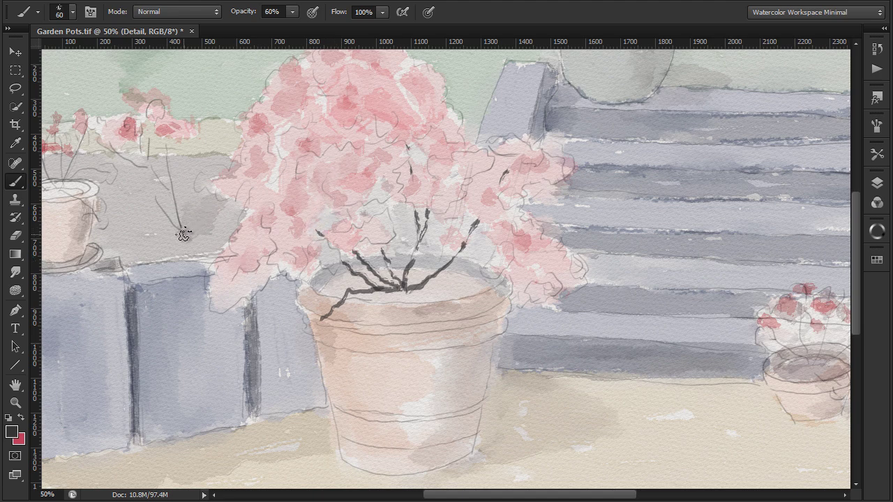
Step: With a smaller brush, paint a twig and side branch for the small left plant
key(bracketleft)
key(bracketleft)
mouse_move(187, 231)
mouse_down()
mouse_move(143, 193)
mouse_move(179, 227)
mouse_move(162, 145)
mouse_up()
mouse_move(167, 188)
mouse_down()
mouse_move(151, 155)
mouse_move(162, 131)
mouse_move(147, 164)
mouse_move(146, 128)
mouse_move(147, 169)
mouse_move(122, 153)
mouse_up()
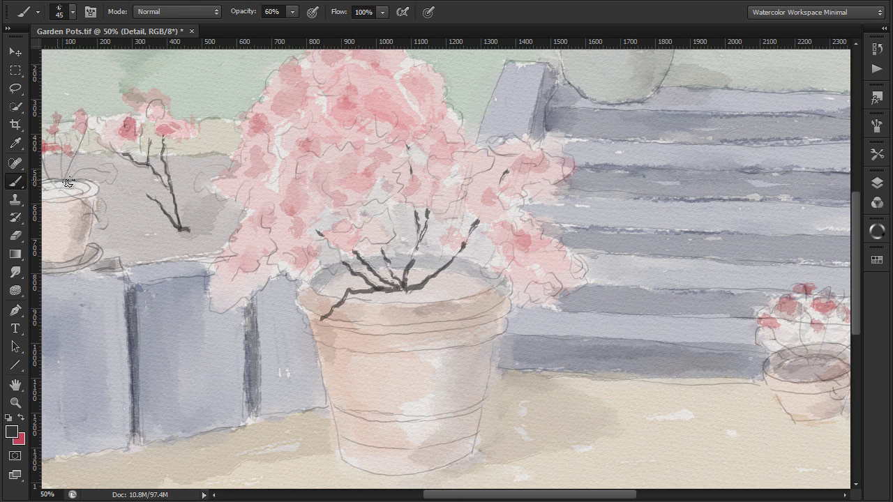
drag(111, 215, 158, 213)
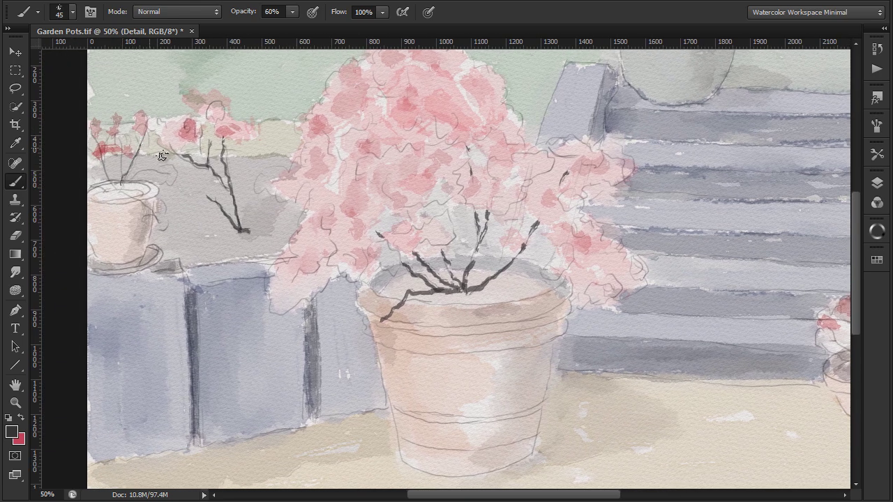
drag(380, 275, 335, 261)
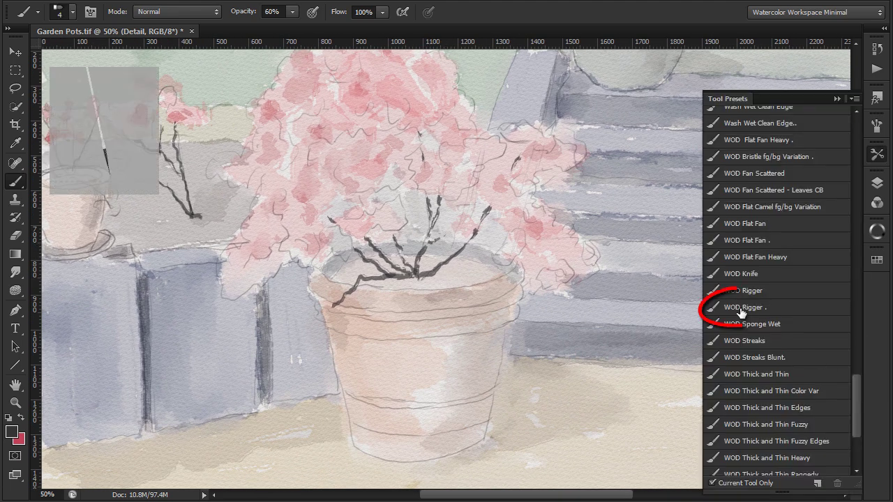
Step: Paint a fine twig on the small left plant with the WOD Rigger preset at 60% opacity
click(741, 308)
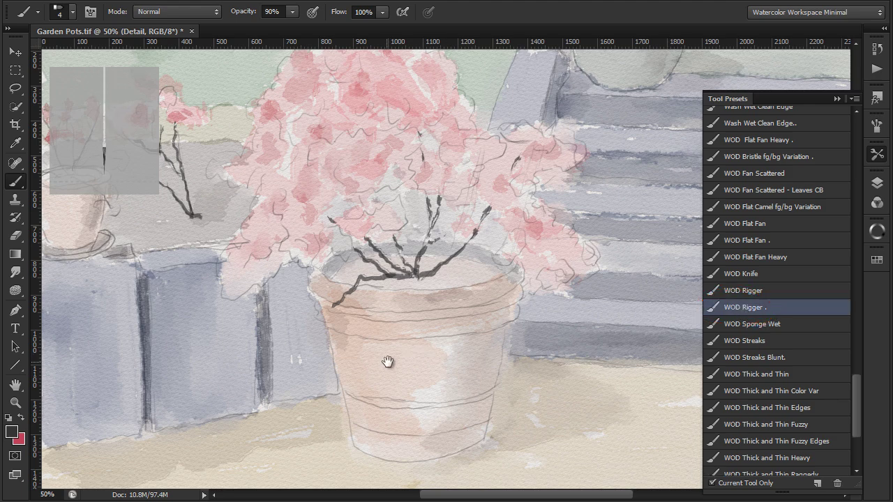
drag(388, 362, 558, 387)
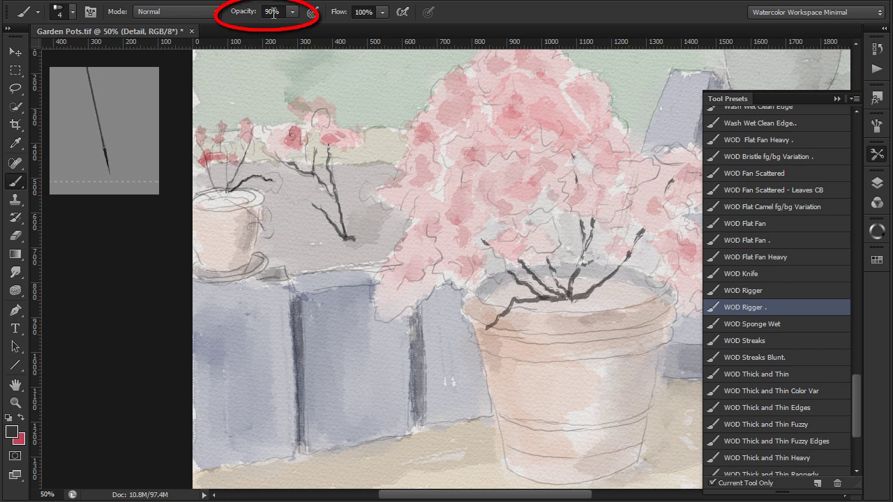
key(6)
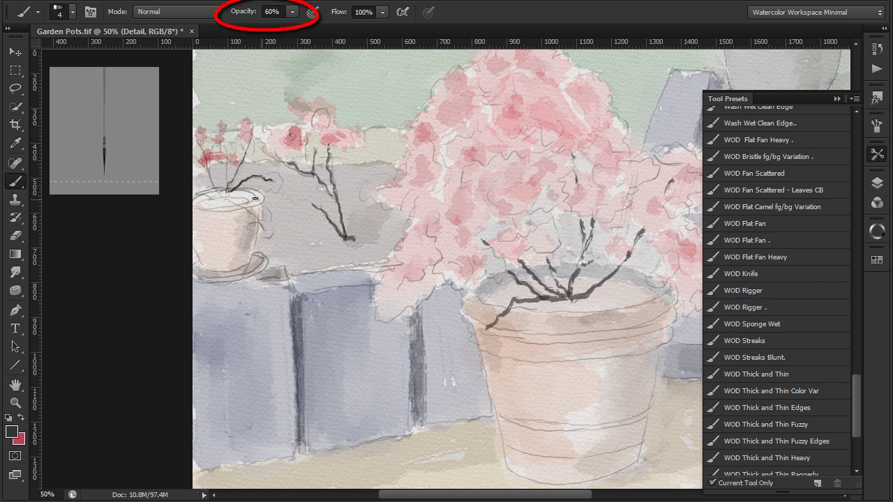
drag(265, 179, 229, 190)
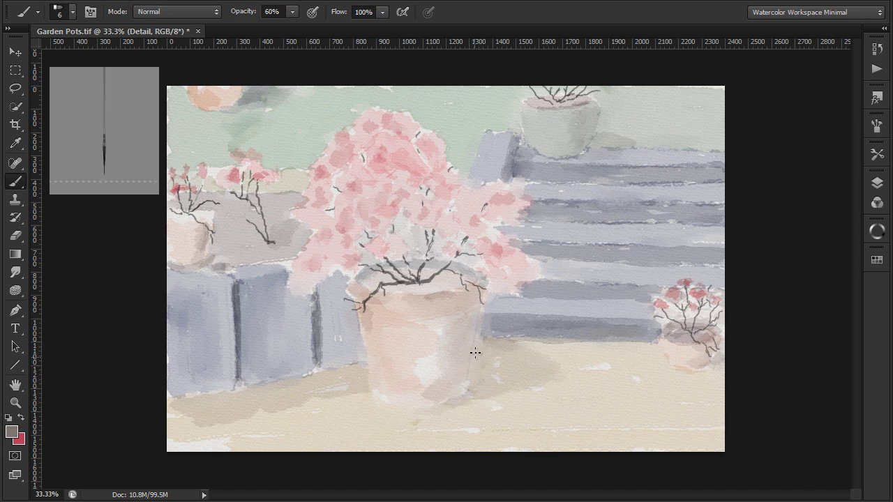
Step: Add a paint stroke over the large pot
drag(469, 378, 462, 391)
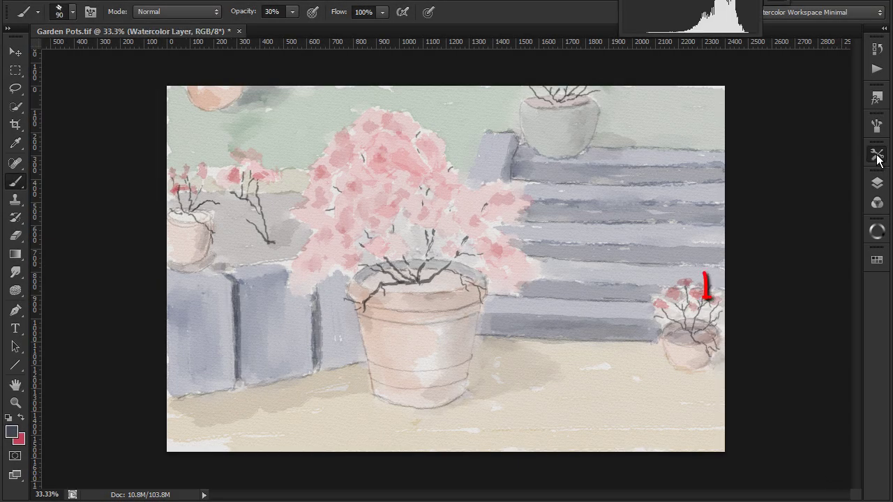
Step: Load the Wash Brush Medium preset at 20% and streak dark vertical strokes down the left and middle sleepers
click(877, 154)
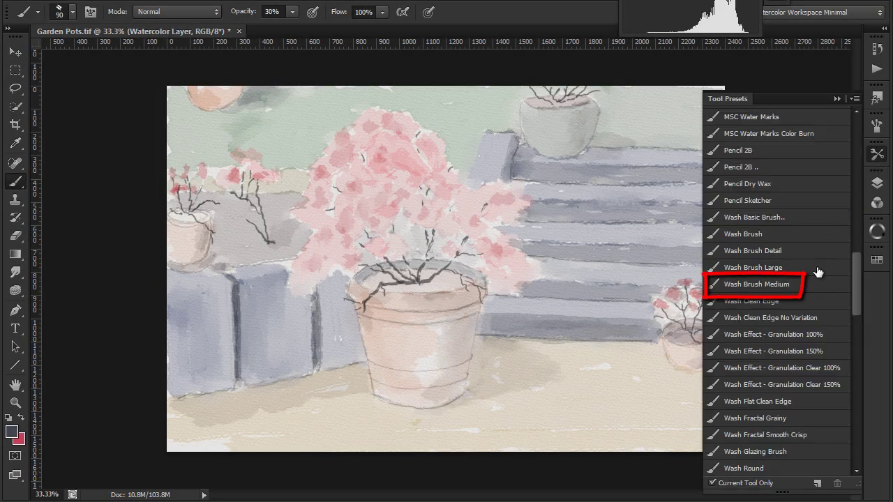
click(760, 285)
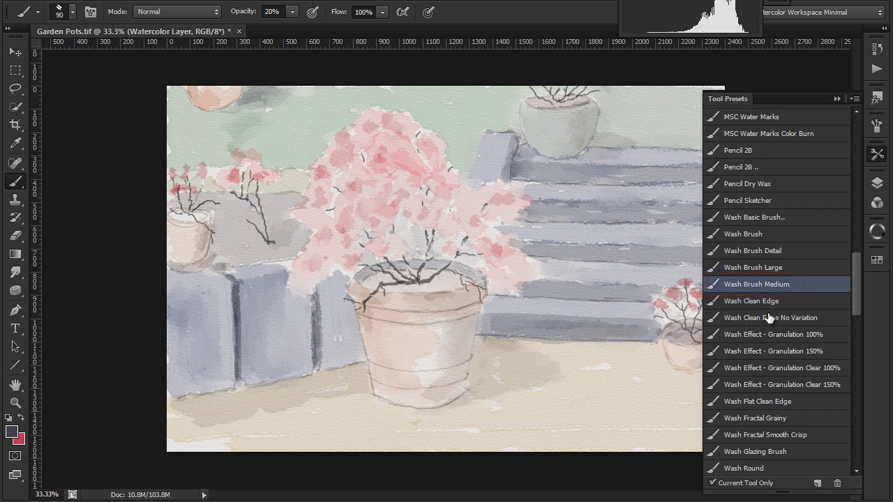
click(876, 158)
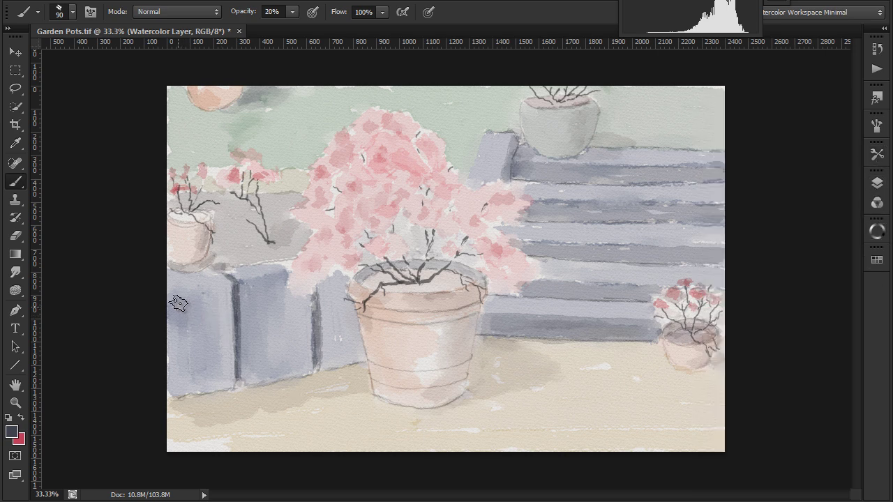
mouse_move(174, 296)
mouse_down()
mouse_move(173, 389)
mouse_move(179, 307)
mouse_move(181, 391)
mouse_move(184, 307)
mouse_move(194, 346)
mouse_move(197, 293)
mouse_move(200, 386)
mouse_move(200, 286)
mouse_move(206, 366)
mouse_move(214, 310)
mouse_move(218, 363)
mouse_move(220, 286)
mouse_move(222, 368)
mouse_move(226, 293)
mouse_move(229, 377)
mouse_up()
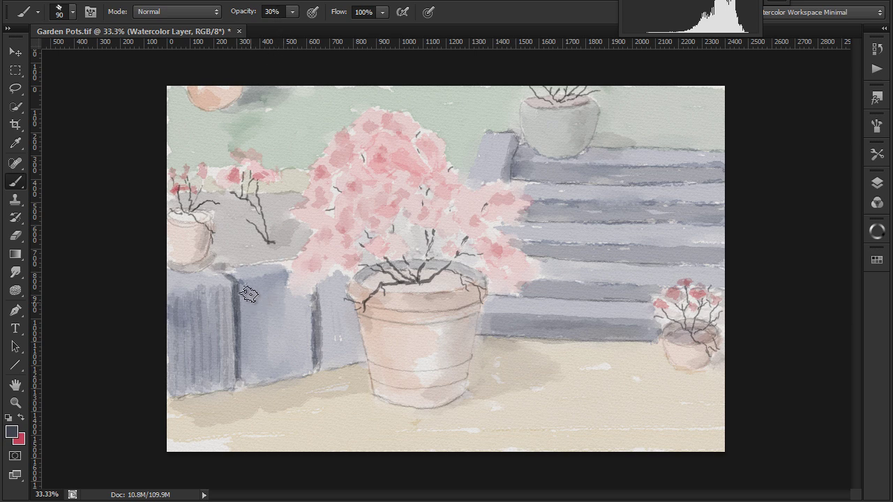
mouse_move(245, 291)
mouse_down()
mouse_move(247, 362)
mouse_move(249, 284)
mouse_move(253, 371)
mouse_move(255, 271)
mouse_move(259, 362)
mouse_move(230, 305)
mouse_move(234, 290)
mouse_move(237, 369)
mouse_move(256, 284)
mouse_move(261, 351)
mouse_move(265, 281)
mouse_move(267, 372)
mouse_move(269, 275)
mouse_move(273, 343)
mouse_move(278, 286)
mouse_move(283, 349)
mouse_move(280, 274)
mouse_move(286, 356)
mouse_move(288, 296)
mouse_move(291, 367)
mouse_move(295, 297)
mouse_move(298, 369)
mouse_move(303, 306)
mouse_move(303, 359)
mouse_move(263, 368)
mouse_up()
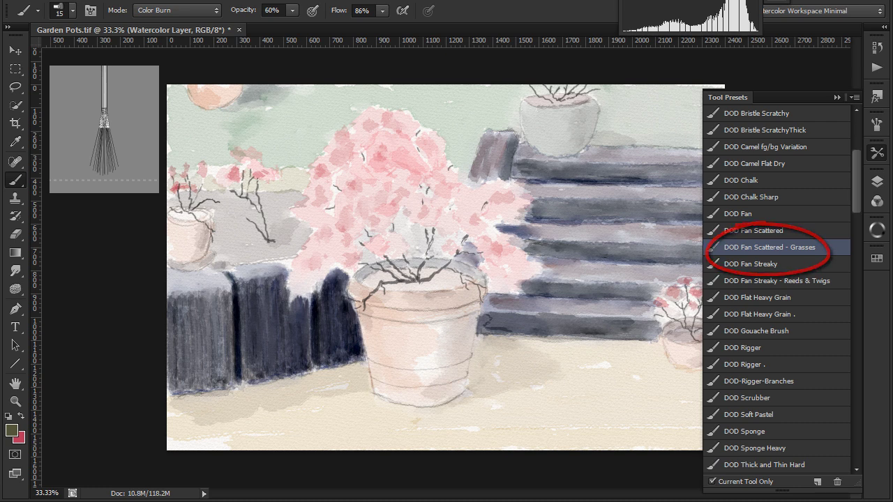
Step: Stroke green grass texture across the top-left and top background with the DOD Fan Scattered - Grasses brush
click(877, 153)
mouse_move(192, 113)
mouse_down()
mouse_move(171, 91)
mouse_move(170, 106)
mouse_move(190, 118)
mouse_move(289, 116)
mouse_move(192, 129)
mouse_move(217, 131)
mouse_move(175, 141)
mouse_move(217, 146)
mouse_move(180, 147)
mouse_move(217, 149)
mouse_move(200, 153)
mouse_move(224, 158)
mouse_move(207, 154)
mouse_move(216, 141)
mouse_move(299, 135)
mouse_move(232, 132)
mouse_move(305, 111)
mouse_move(264, 100)
mouse_move(353, 92)
mouse_move(314, 107)
mouse_move(313, 129)
mouse_move(292, 139)
mouse_move(293, 154)
mouse_move(256, 151)
mouse_move(310, 151)
mouse_up()
mouse_move(368, 96)
mouse_down()
mouse_move(390, 98)
mouse_move(359, 102)
mouse_move(444, 100)
mouse_move(452, 114)
mouse_move(438, 124)
mouse_move(428, 117)
mouse_move(462, 116)
mouse_move(452, 113)
mouse_up()
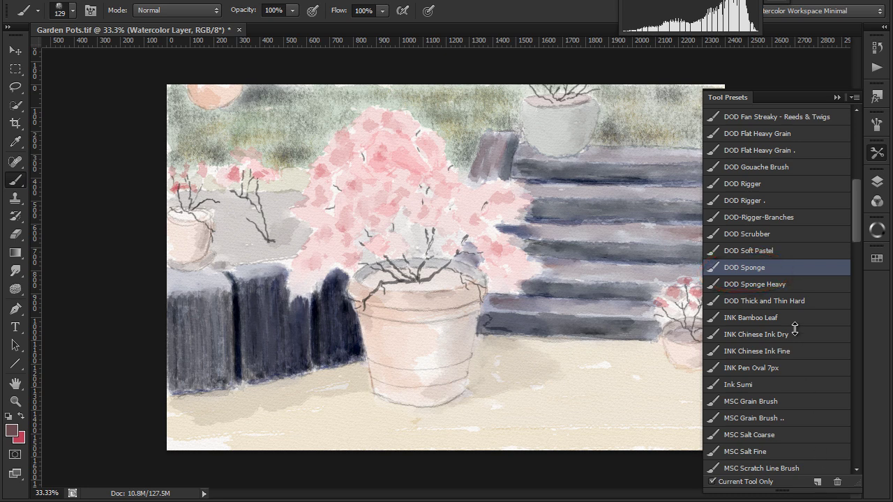
Step: Shrink the brush to 70 and darken the light strip atop the left sleeper
click(877, 153)
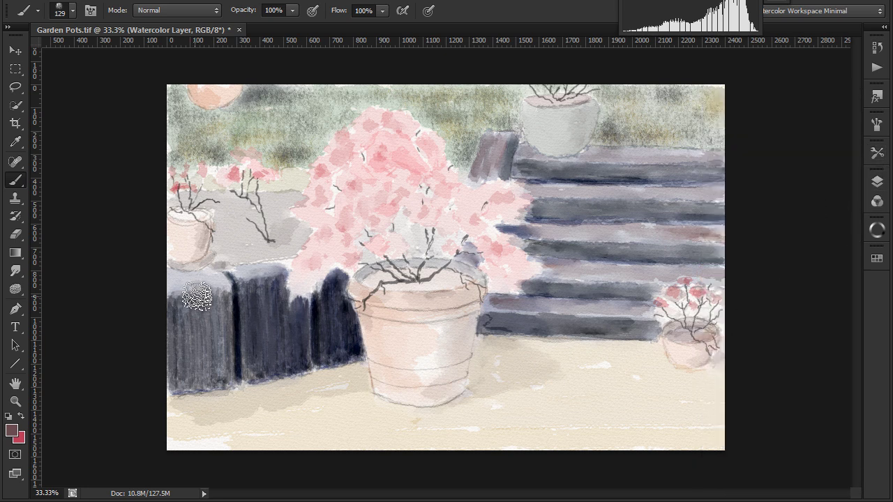
key(bracketleft)
key(bracketleft)
key(bracketleft)
key(bracketleft)
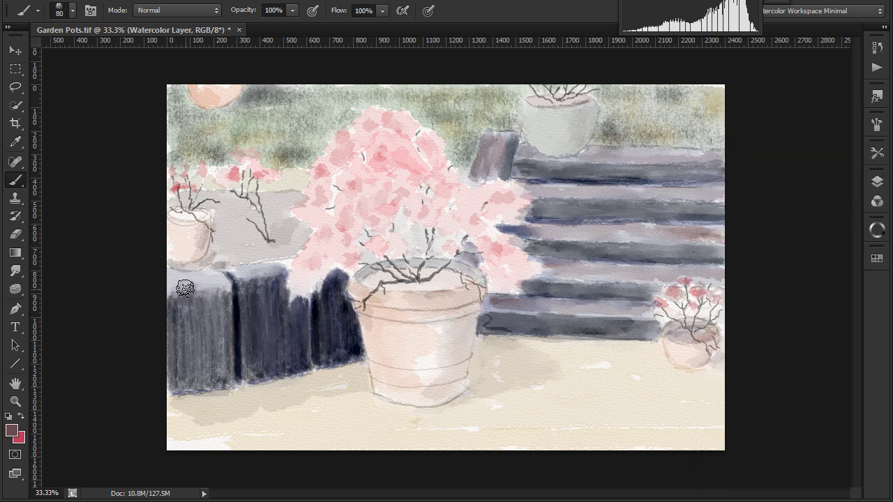
key(bracketleft)
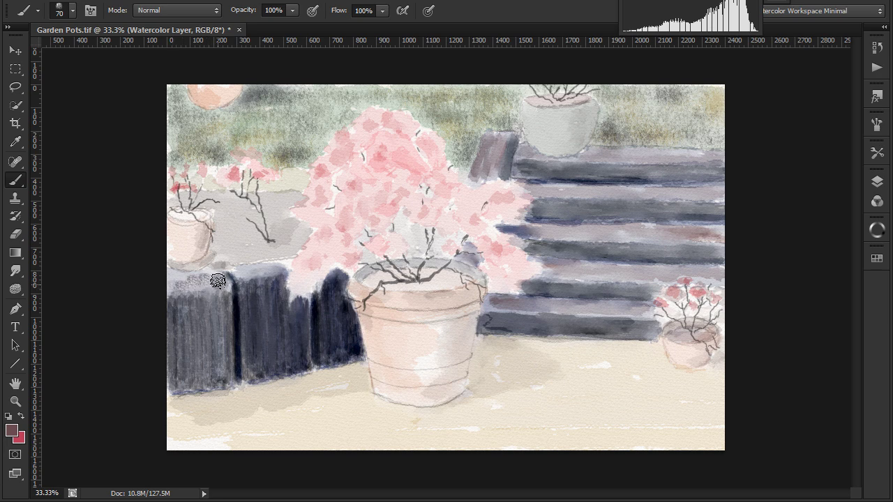
mouse_move(217, 279)
mouse_down()
mouse_move(171, 283)
mouse_move(224, 284)
mouse_move(185, 279)
mouse_move(199, 291)
mouse_move(257, 275)
mouse_move(240, 274)
mouse_move(287, 268)
mouse_up()
Step: Enlarge the brush, drop opacity to 50%, and lay a tan texture across the lower ground
key(5)
key(bracketright)
key(bracketright)
key(bracketright)
key(bracketright)
key(bracketright)
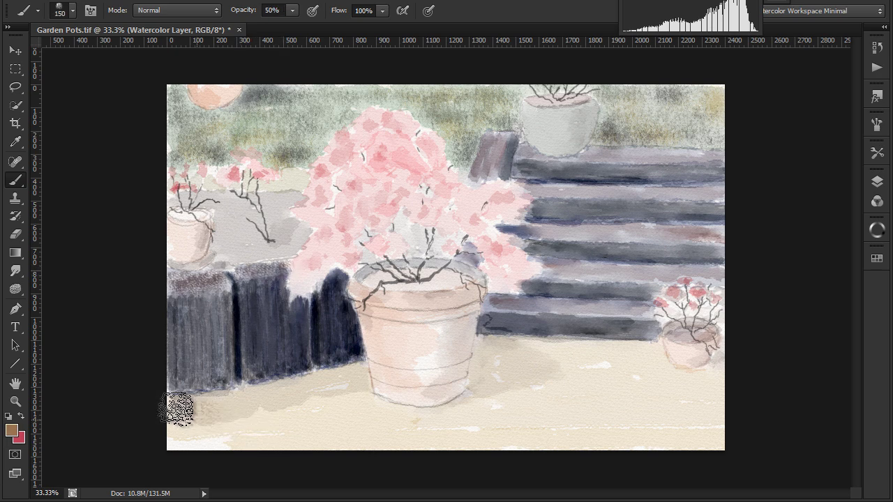
mouse_move(178, 410)
mouse_down()
mouse_move(205, 432)
mouse_move(338, 433)
mouse_move(305, 429)
mouse_move(305, 406)
mouse_move(343, 409)
mouse_move(269, 410)
mouse_move(355, 408)
mouse_move(329, 391)
mouse_move(345, 381)
mouse_move(344, 414)
mouse_move(388, 427)
mouse_move(549, 427)
mouse_move(398, 420)
mouse_move(492, 397)
mouse_move(508, 356)
mouse_move(583, 352)
mouse_move(597, 357)
mouse_move(539, 392)
mouse_move(650, 392)
mouse_move(574, 425)
mouse_move(688, 427)
mouse_move(703, 418)
mouse_move(678, 393)
mouse_move(691, 386)
mouse_move(630, 359)
mouse_move(537, 405)
mouse_up()
Step: Pick an orange swatch and brush orange washes over the ground below the steps
click(877, 258)
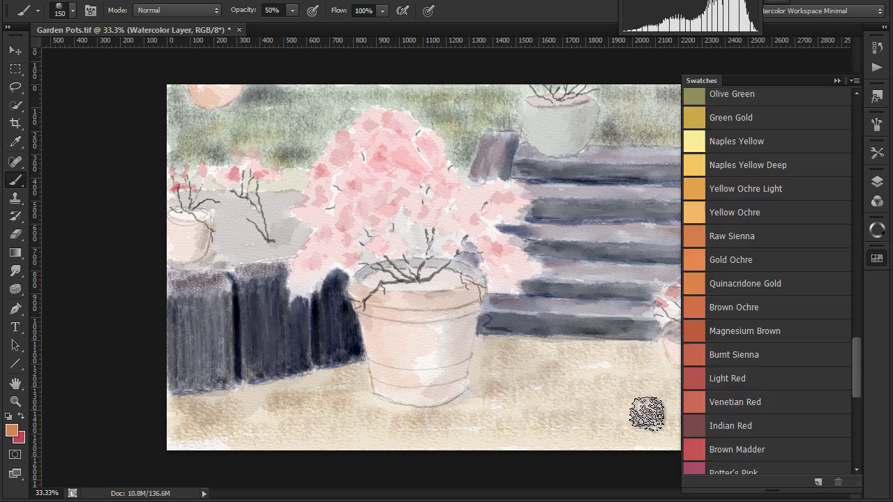
click(877, 261)
mouse_move(567, 373)
mouse_down()
mouse_move(593, 367)
mouse_move(542, 372)
mouse_up()
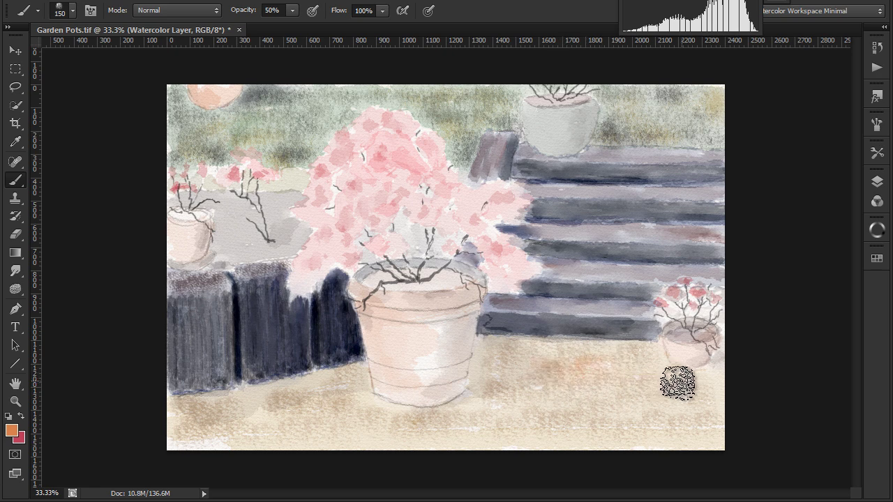
mouse_move(676, 383)
mouse_down()
mouse_move(646, 359)
mouse_move(640, 379)
mouse_move(694, 399)
mouse_move(545, 410)
mouse_move(599, 406)
mouse_move(505, 397)
mouse_move(476, 419)
mouse_move(529, 433)
mouse_move(661, 435)
mouse_move(362, 427)
mouse_move(332, 404)
mouse_move(349, 397)
mouse_move(363, 410)
mouse_move(204, 416)
mouse_move(258, 397)
mouse_move(184, 424)
mouse_move(295, 444)
mouse_move(281, 445)
mouse_move(430, 443)
mouse_move(415, 427)
mouse_move(377, 415)
mouse_move(451, 419)
mouse_move(533, 376)
mouse_up()
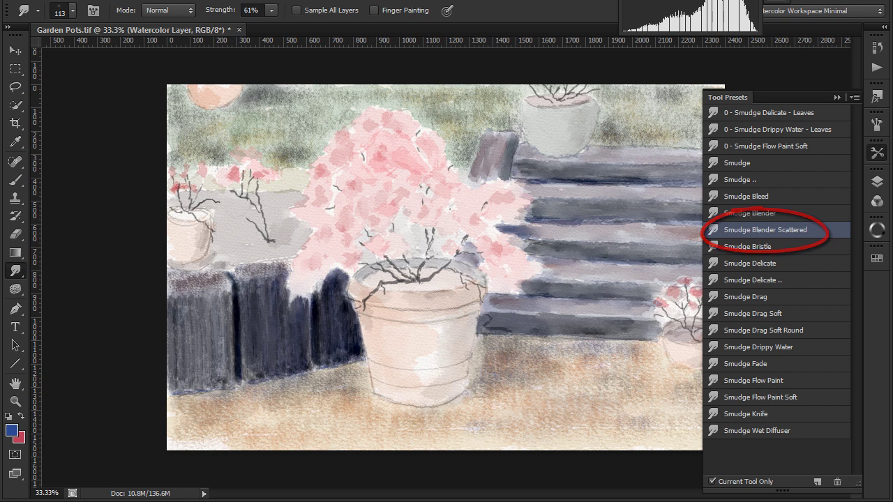
Step: Dismiss the Tool Presets list with Smudge Blender Scattered active to view the ground
click(877, 154)
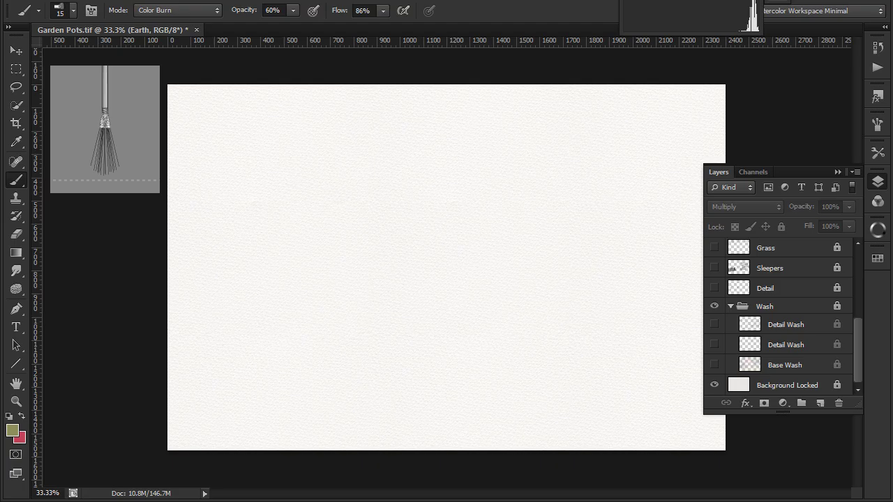
Step: Turn on Base Wash, both Detail Wash layers, Detail, Sleepers, Grass, Gravel and Earth
click(714, 364)
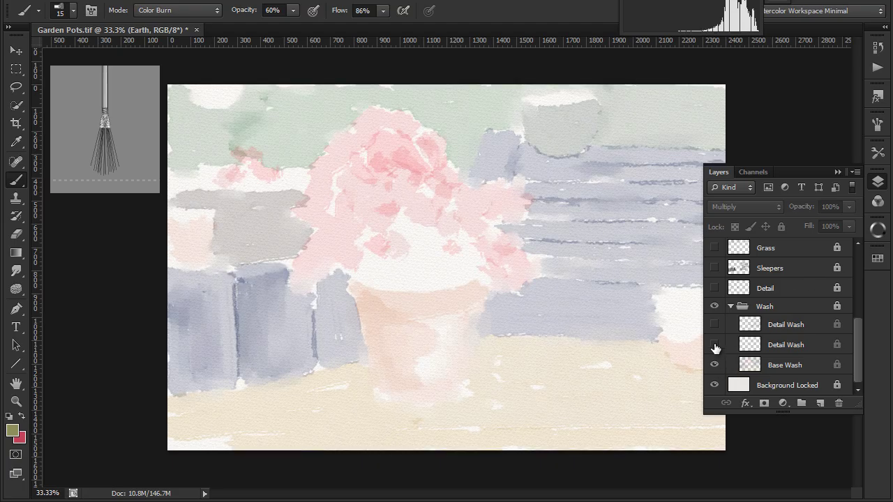
click(714, 345)
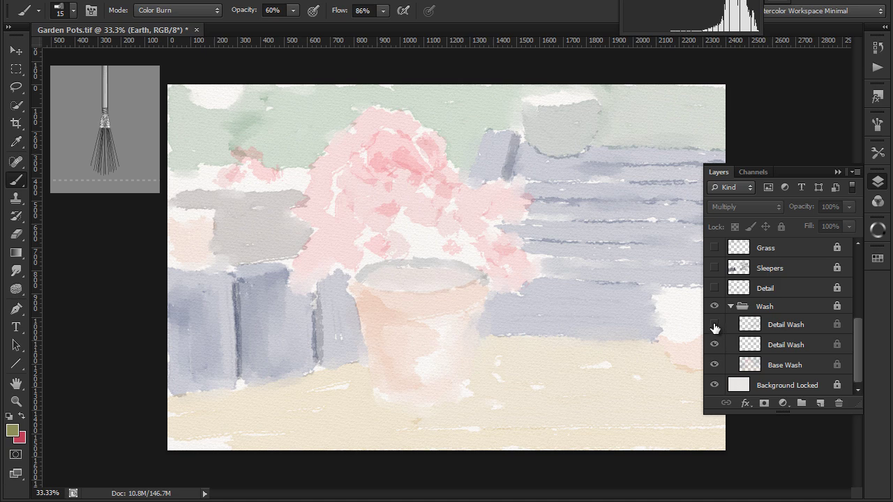
click(714, 325)
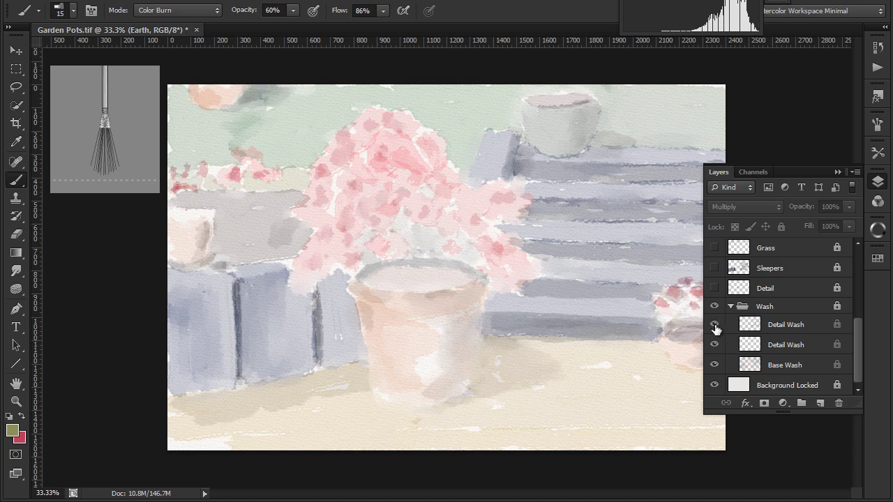
click(714, 288)
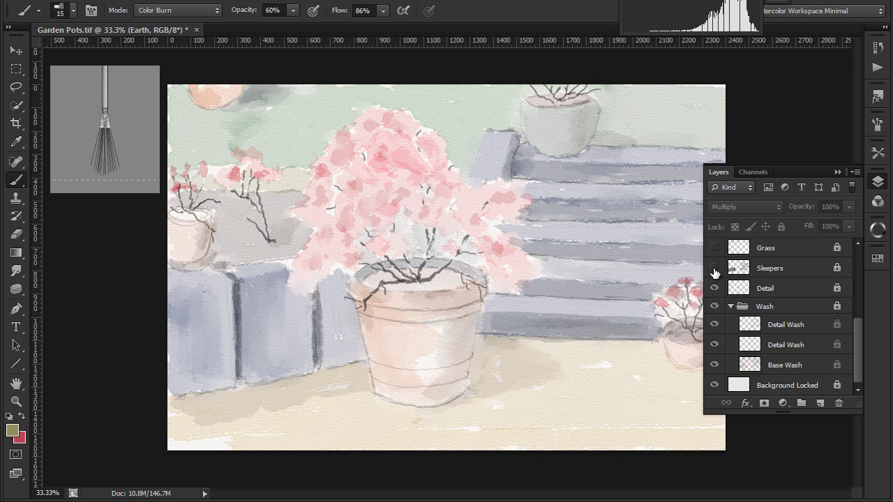
click(714, 268)
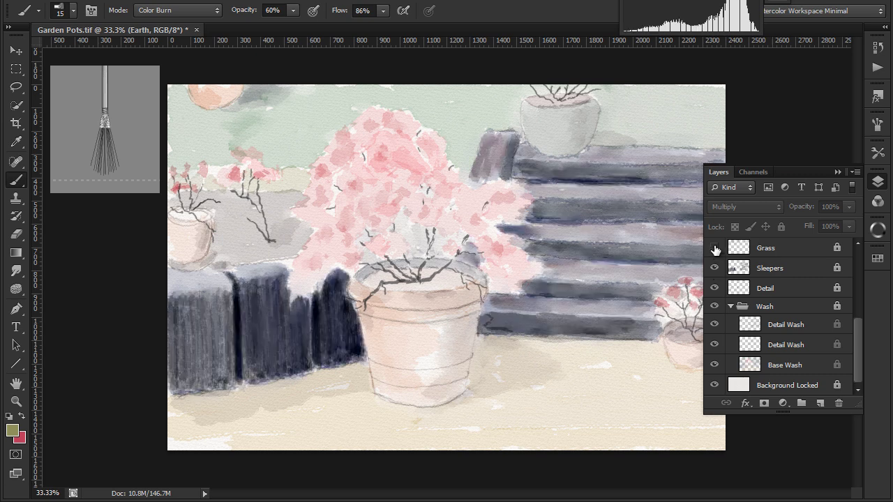
click(714, 247)
drag(859, 334, 860, 305)
click(714, 294)
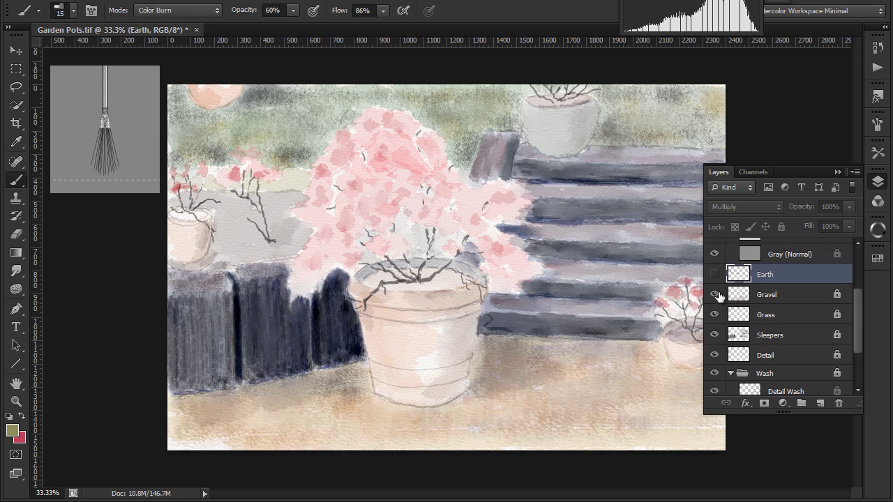
click(714, 274)
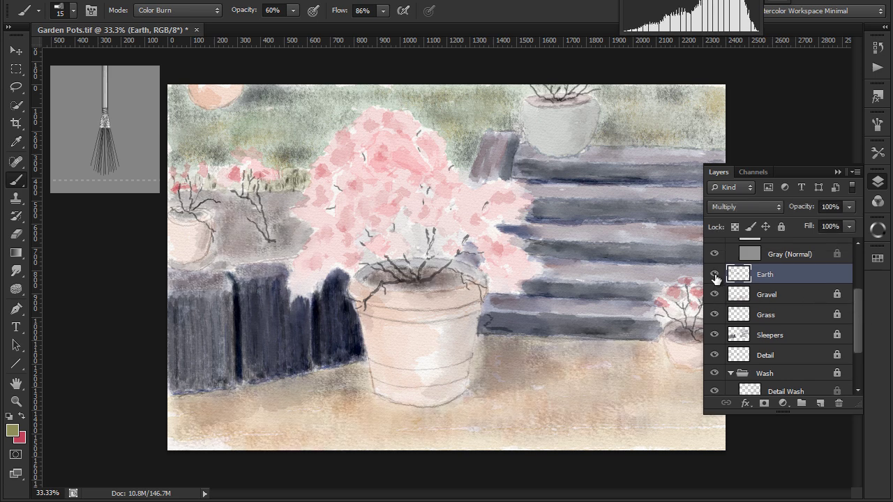
click(838, 172)
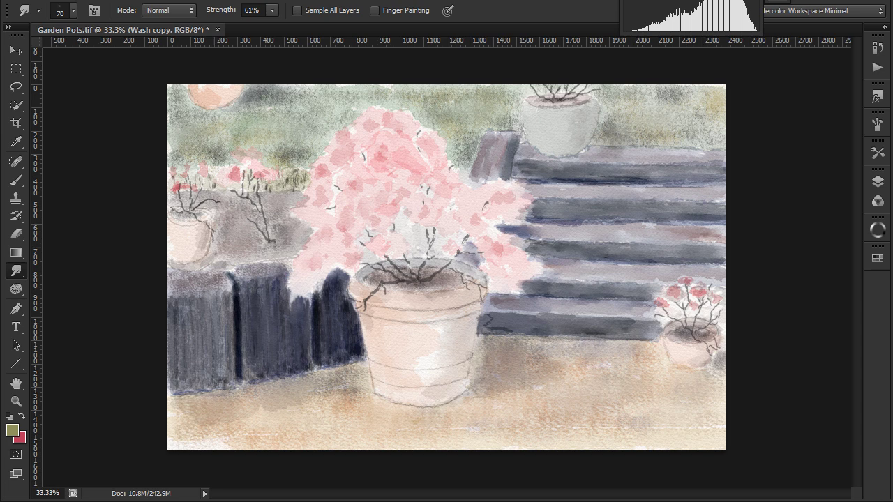
Step: Turn on the Wash copy and Details copy groups
click(877, 183)
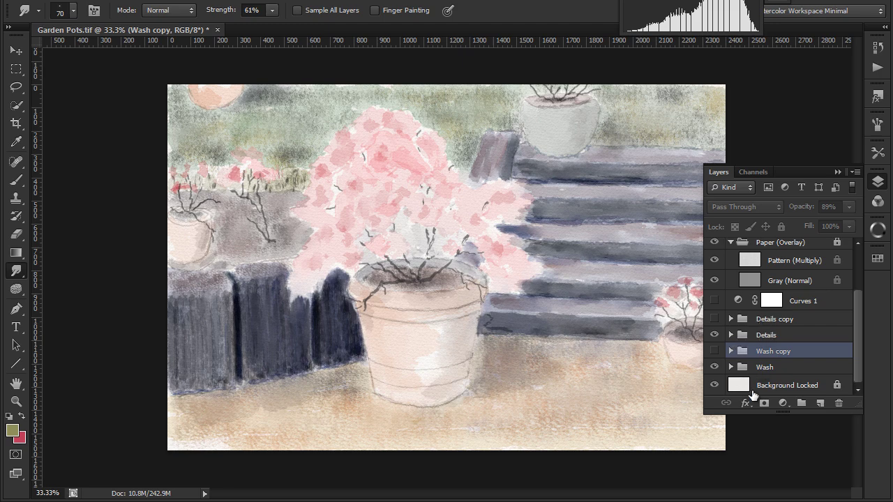
click(713, 351)
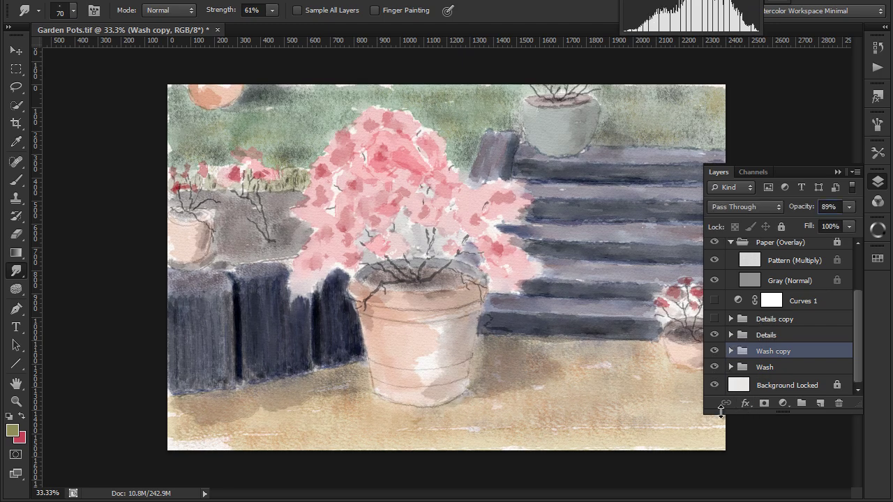
click(715, 319)
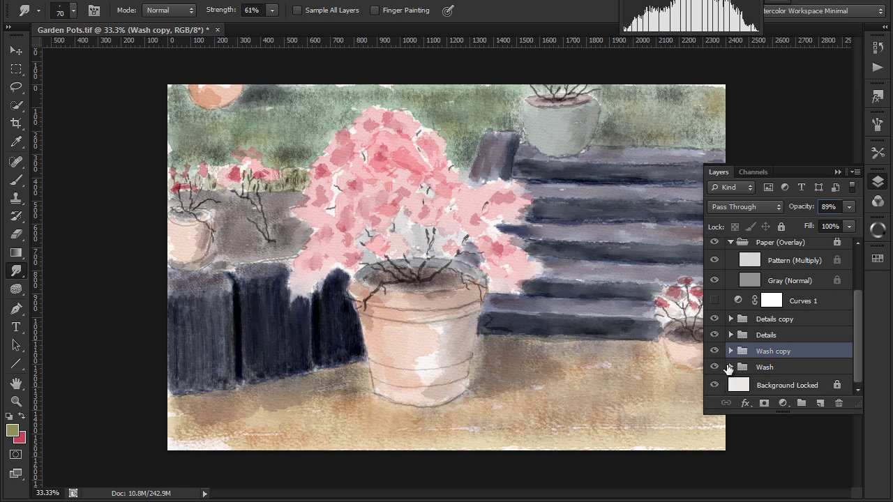
Step: Set Details copy opacity to 92% and Wash copy opacity to 73%
click(747, 321)
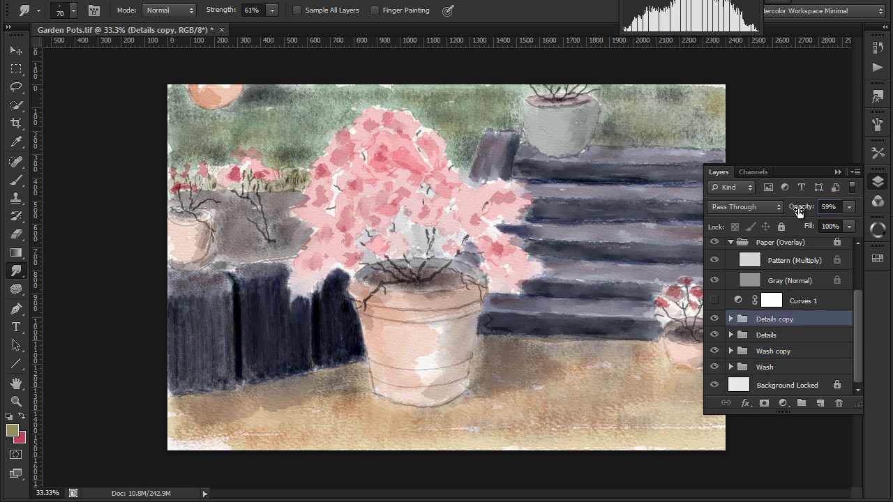
mouse_move(811, 208)
mouse_down()
mouse_move(839, 208)
mouse_move(811, 210)
mouse_up()
click(750, 353)
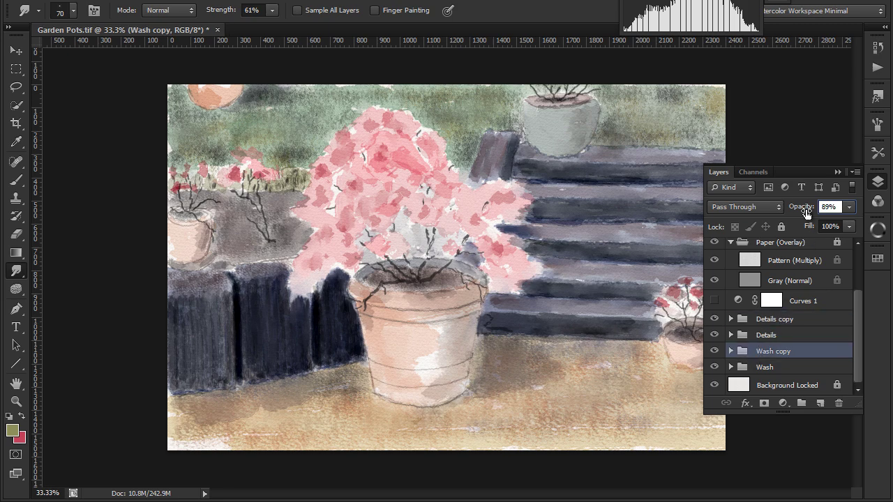
drag(802, 213, 831, 215)
click(836, 172)
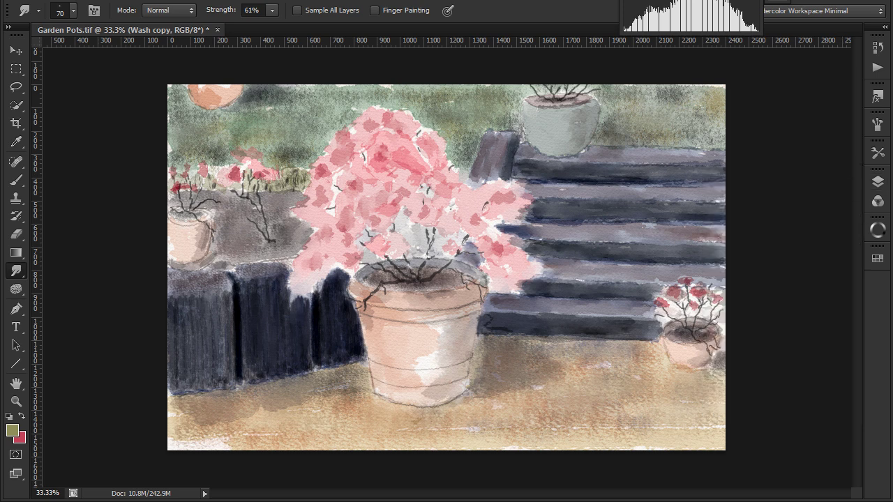
Step: Zoom in on the pot and steps to inspect, then zoom back out
key(ctrl+plus)
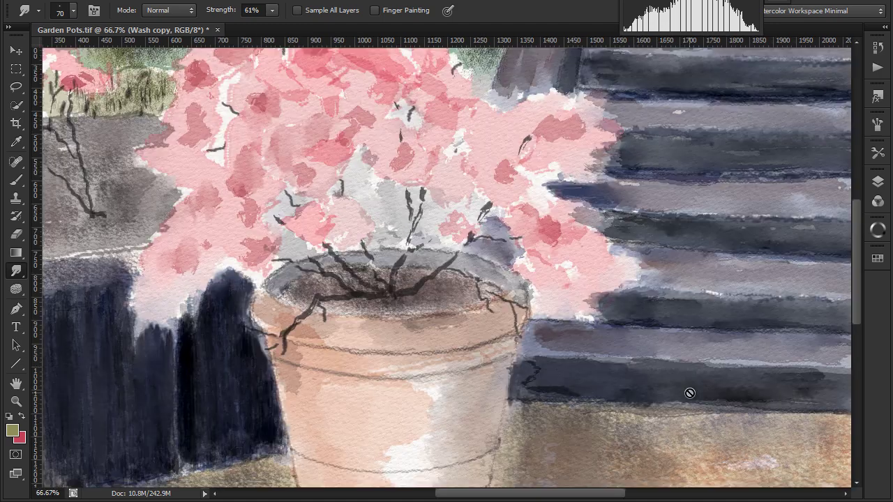
drag(475, 397, 630, 319)
key(ctrl+minus)
key(ctrl+minus)
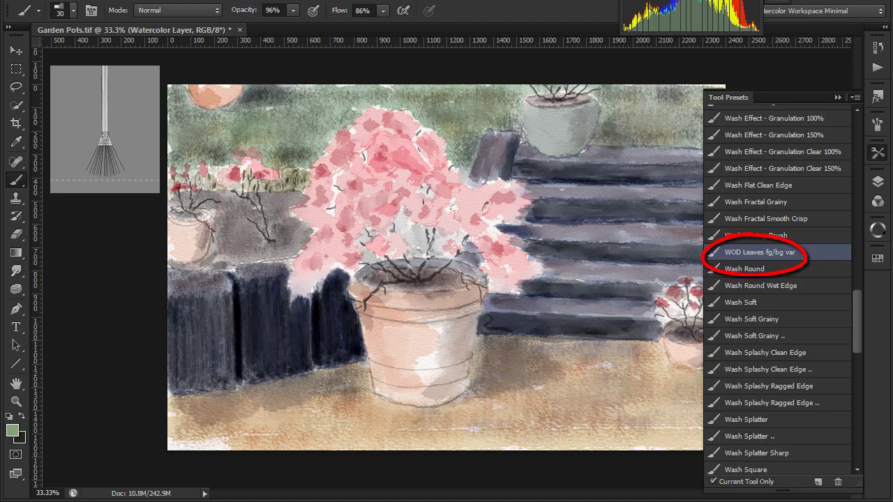
Step: Load the WOD Leaves fg/bg var preset and paint dark stems and leaves among the pink flowers
click(719, 253)
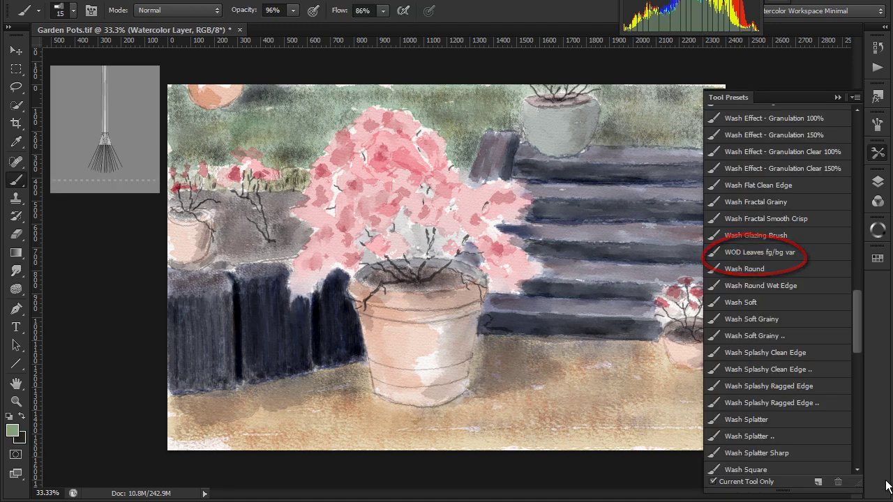
click(877, 154)
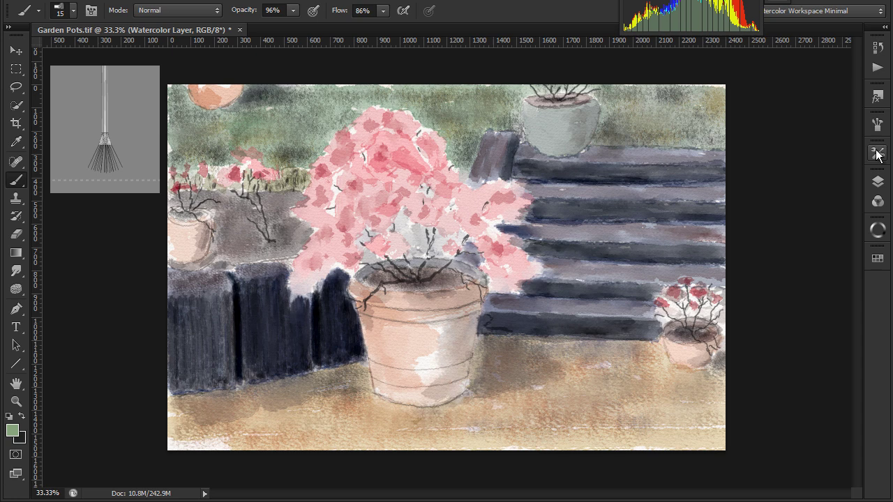
mouse_move(466, 243)
mouse_down()
mouse_move(476, 203)
mouse_move(478, 218)
mouse_move(462, 238)
mouse_move(473, 235)
mouse_move(474, 251)
mouse_move(461, 252)
mouse_move(500, 249)
mouse_move(481, 251)
mouse_move(502, 237)
mouse_move(484, 214)
mouse_move(491, 201)
mouse_move(503, 207)
mouse_up()
drag(430, 180, 435, 201)
click(429, 191)
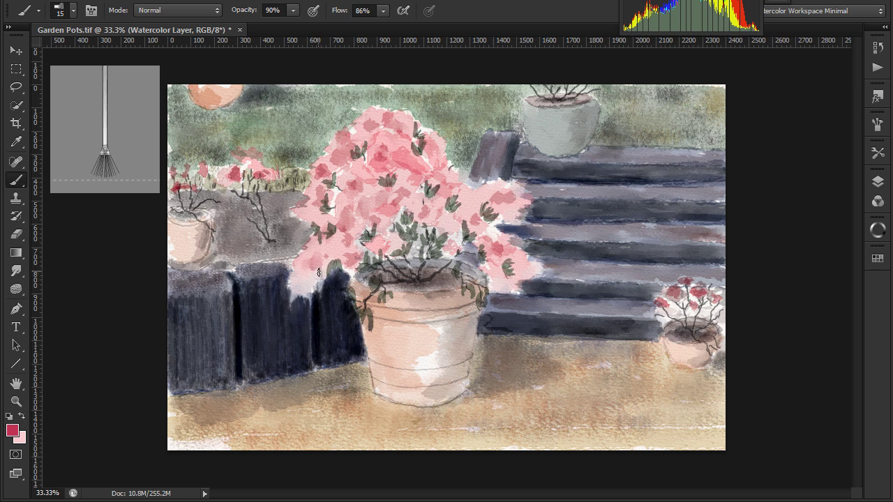
mouse_move(318, 274)
mouse_down()
mouse_move(297, 293)
mouse_move(300, 273)
mouse_move(338, 234)
mouse_move(331, 272)
mouse_up()
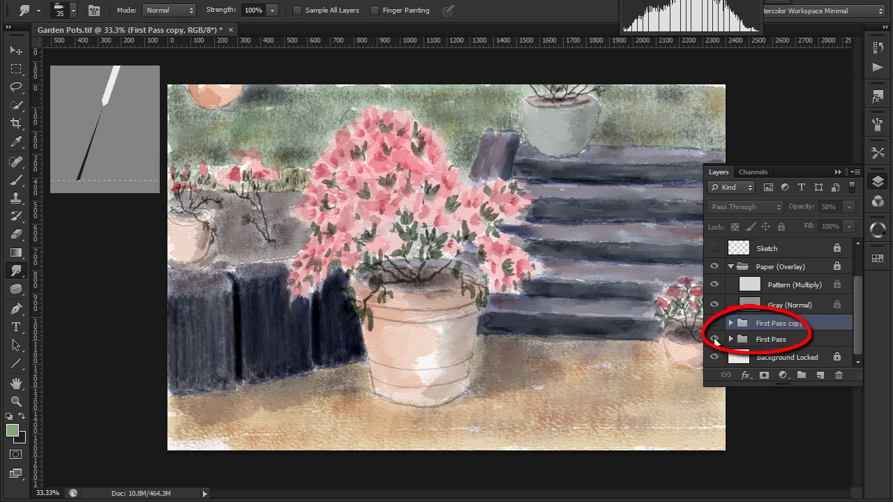
Step: Toggle First Pass off and back on, then show First Pass copy at lowered opacity
click(714, 340)
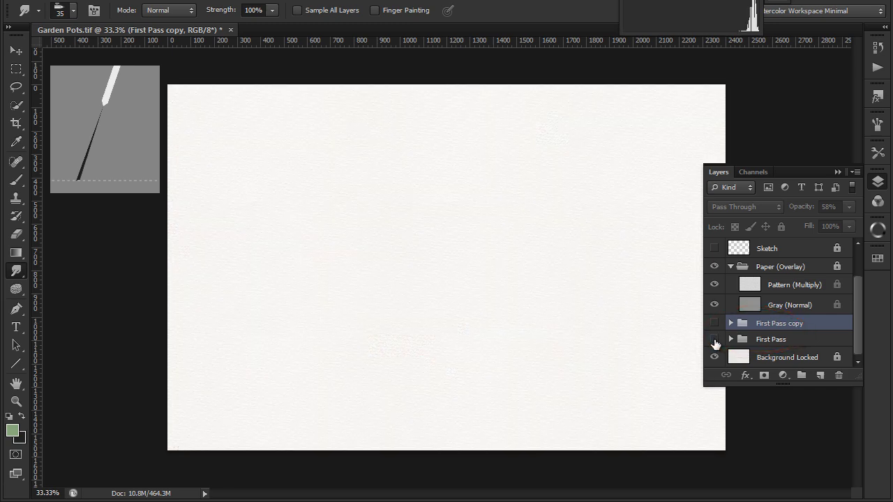
click(714, 340)
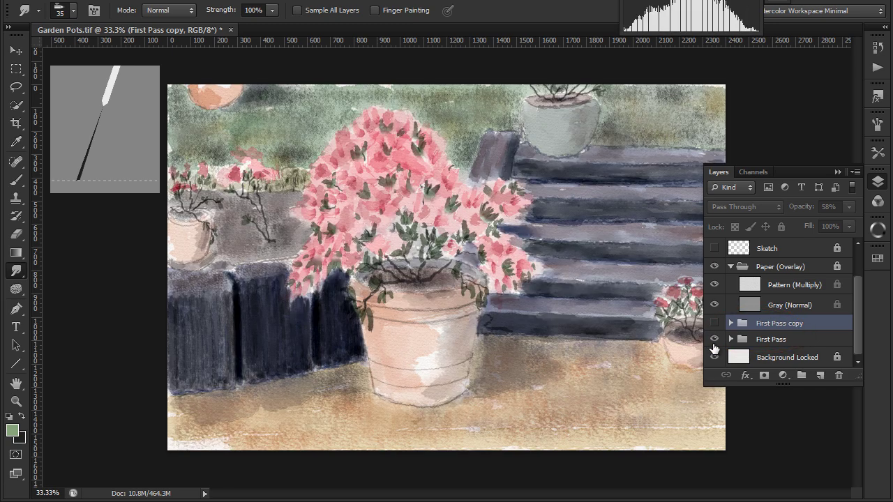
click(714, 323)
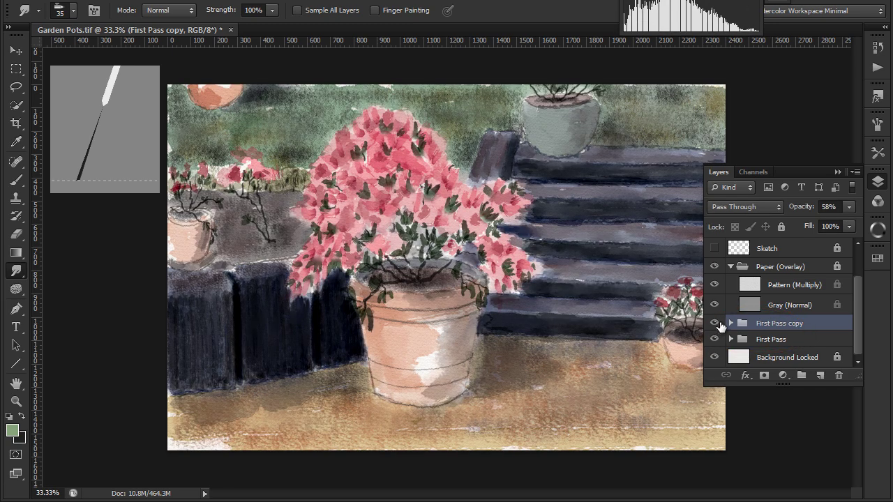
mouse_move(802, 212)
mouse_down()
mouse_move(753, 213)
mouse_move(790, 214)
mouse_up()
click(837, 172)
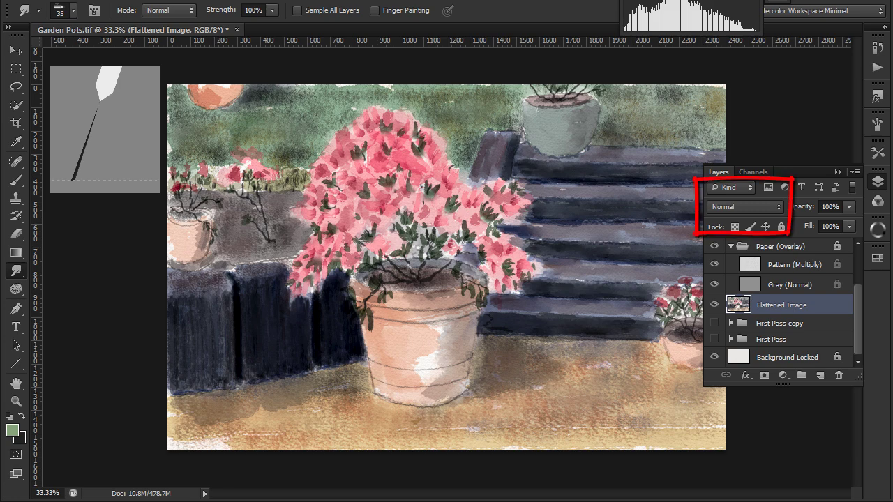
Step: Switch the Flattened Image layer's blend mode to Multiply
click(779, 208)
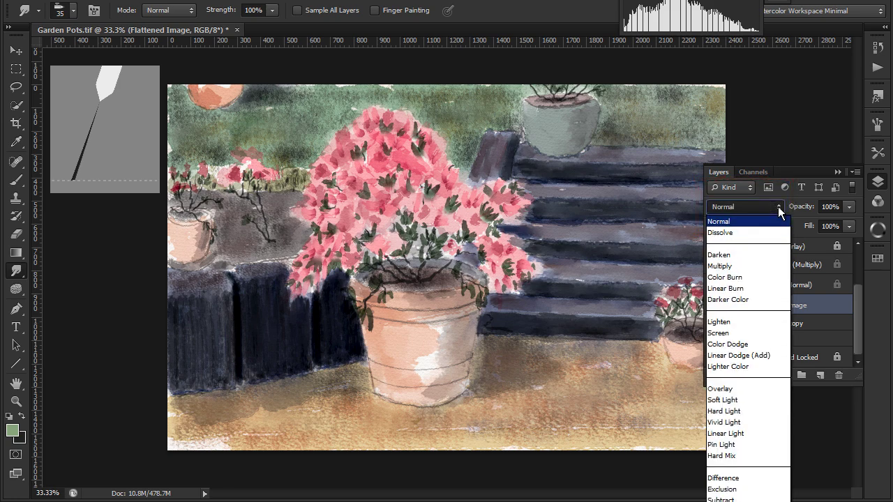
click(748, 268)
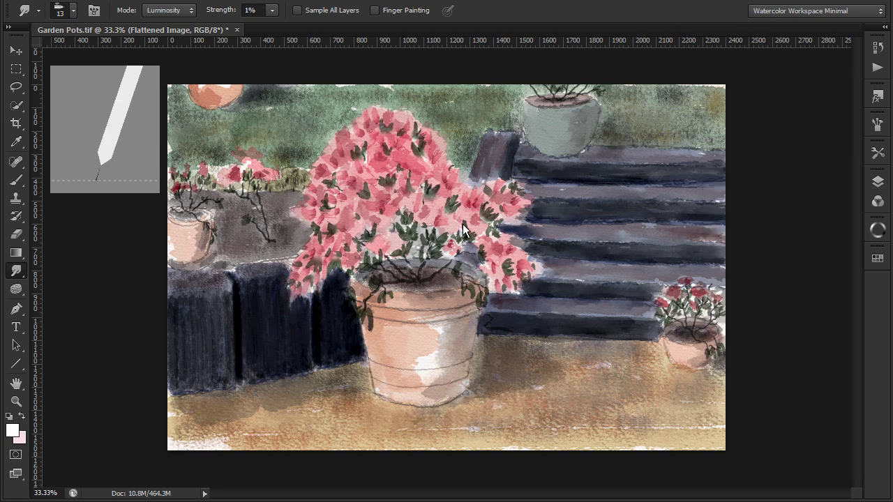
Step: Load the '0 - Smudge Flow Paint Soft' tool preset
click(878, 152)
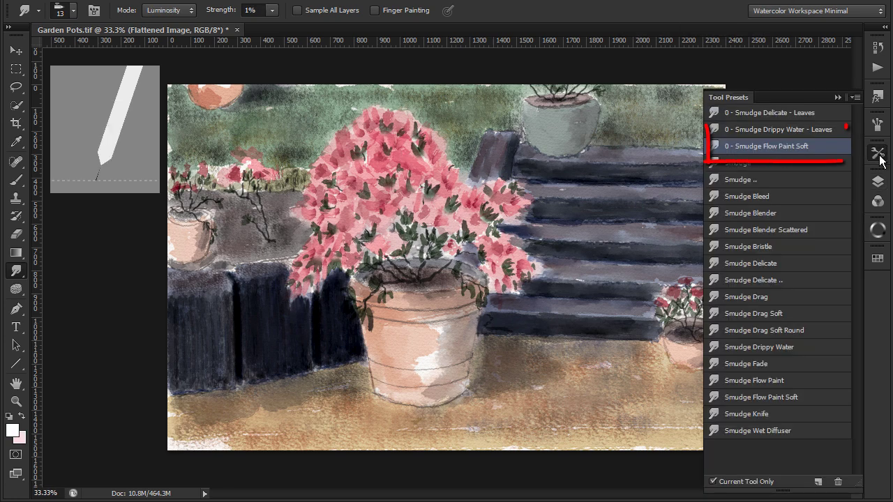
click(766, 148)
click(877, 152)
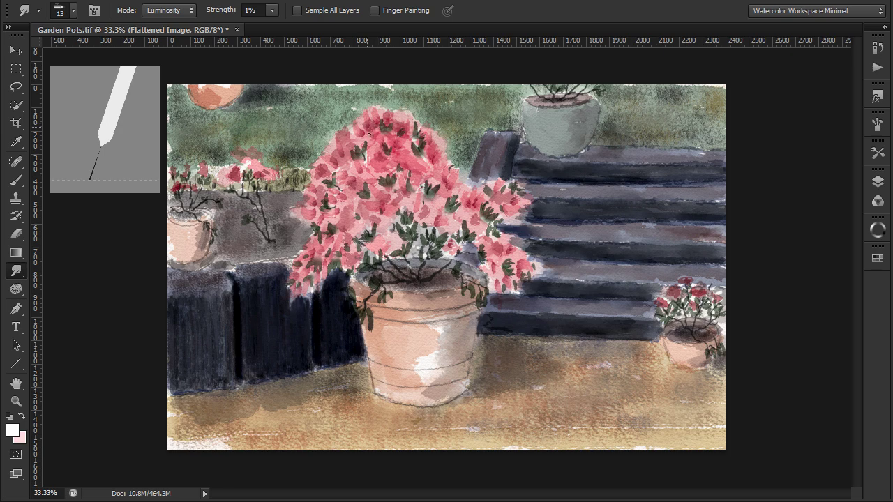
Step: Smudge the small left flowers to a deeper red and soften the ground along the bottom
drag(264, 169, 238, 177)
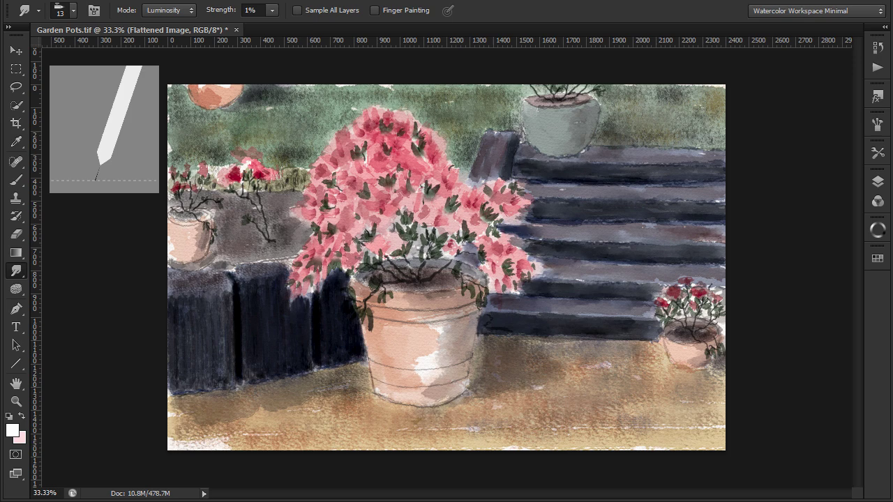
click(527, 365)
click(550, 365)
click(574, 365)
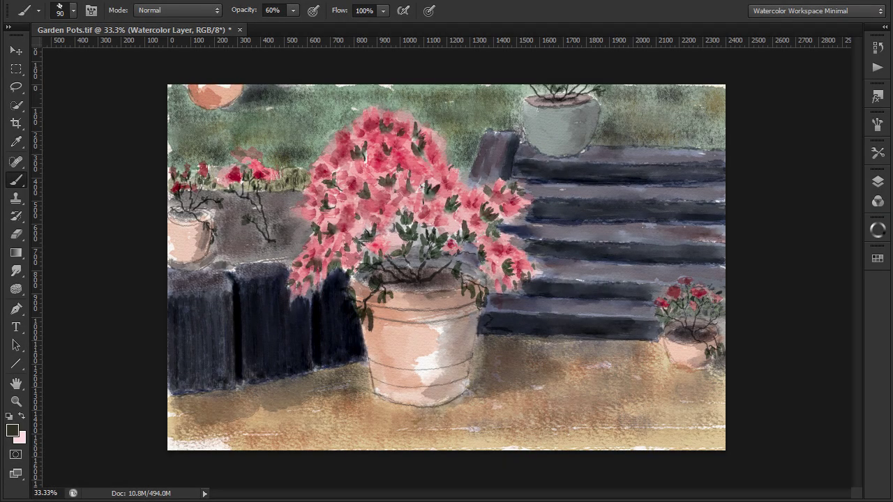
Step: Switch to the Smudge Drippy Water preset at 5% strength with a larger brush
key(r)
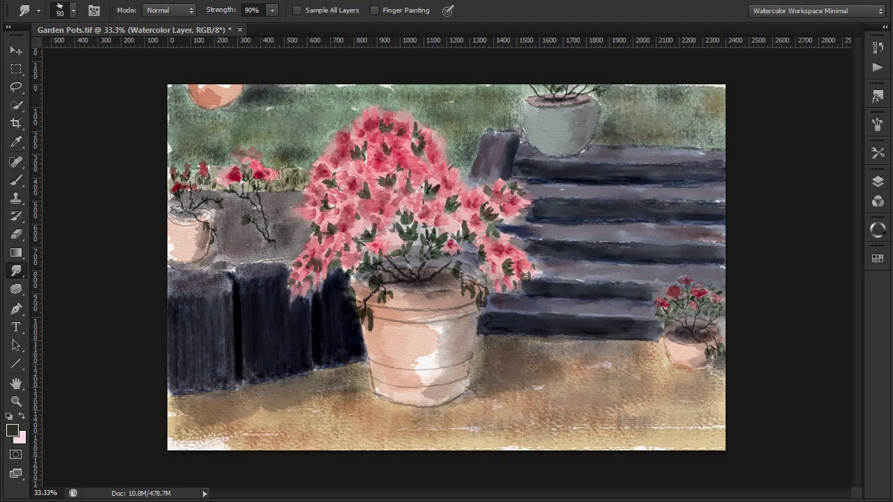
click(877, 152)
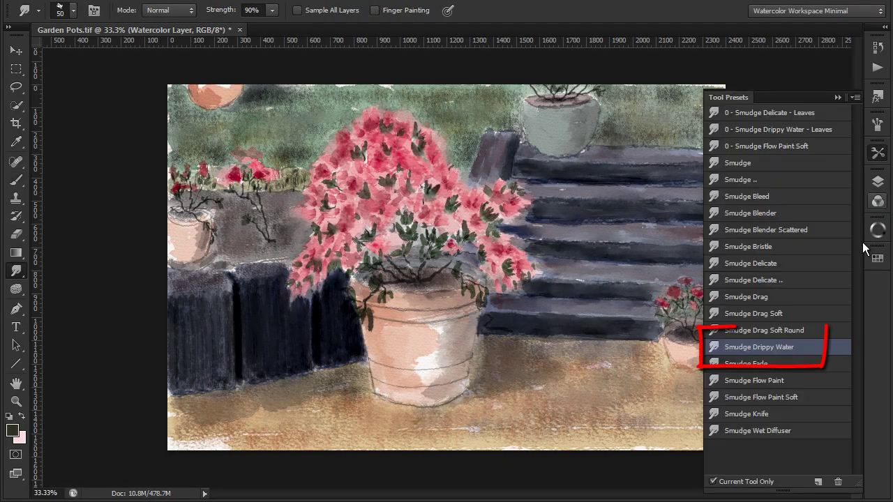
click(784, 349)
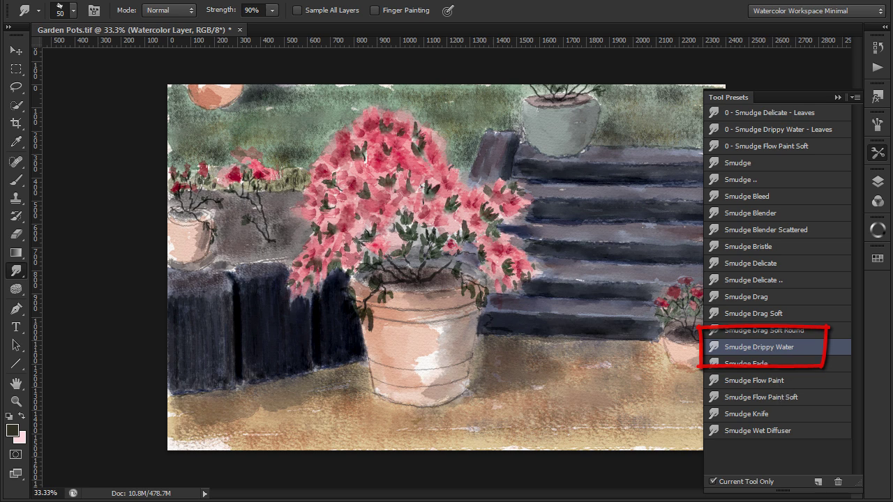
click(878, 155)
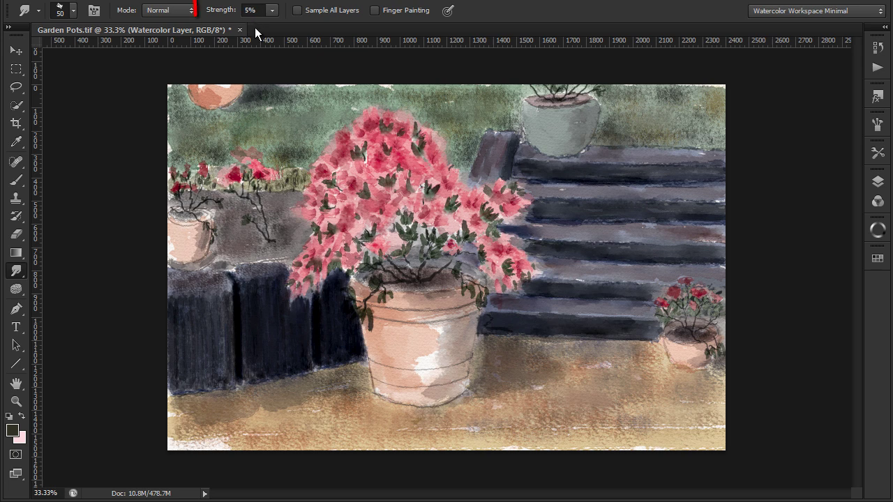
key(0)
key(5)
key(bracketright)
key(bracketright)
key(bracketright)
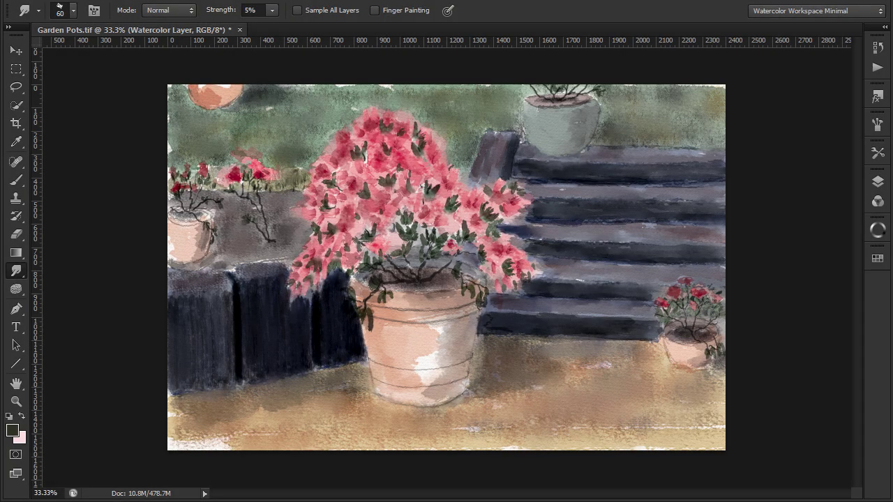
Step: Switch to the Brush tool with white as the foreground colour
key(b)
key(d)
key(x)
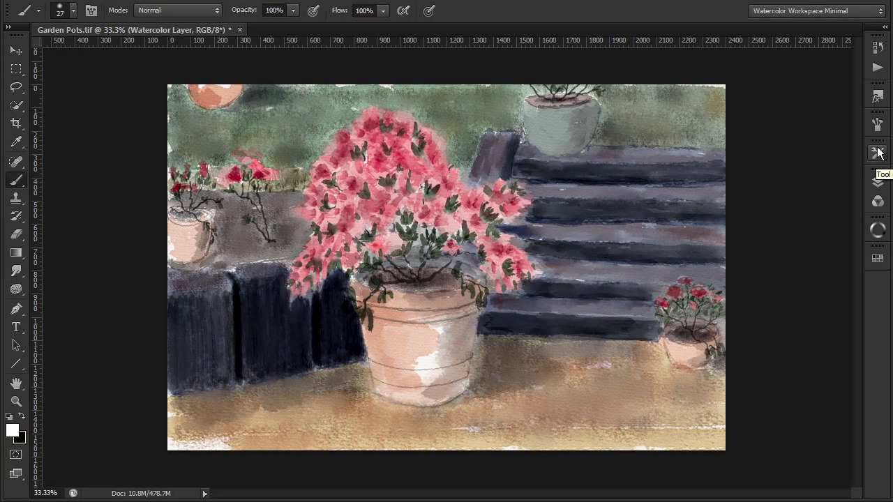
Step: Run the Scratch Line Brush action to create the Scratch layer
click(877, 67)
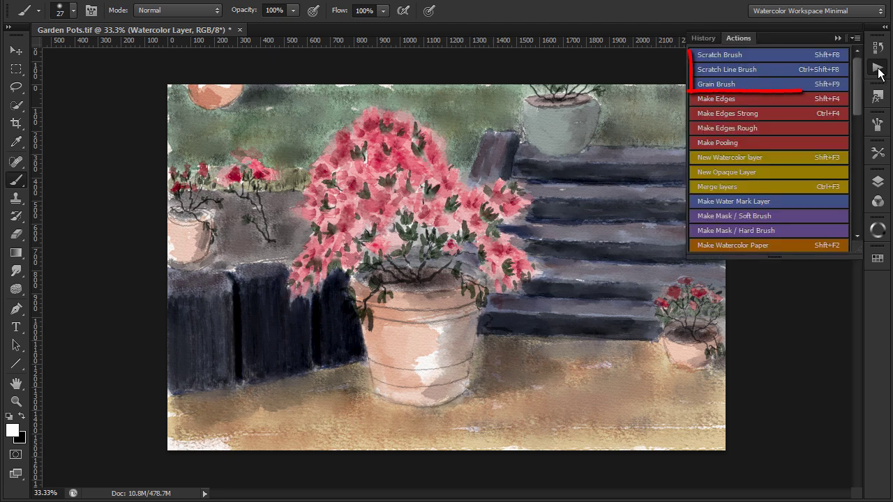
click(735, 68)
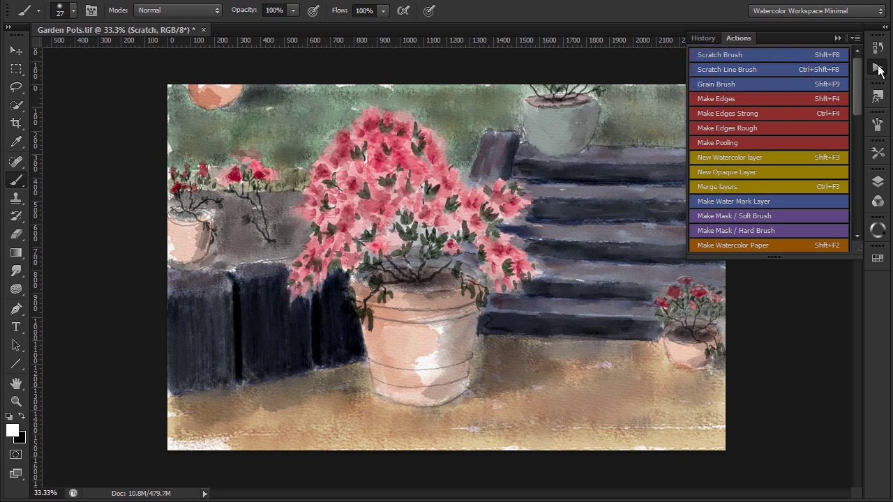
click(877, 70)
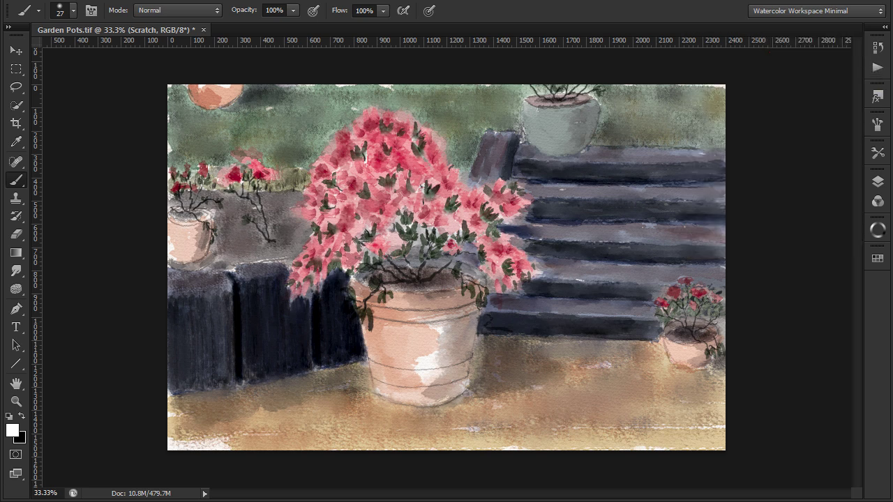
Step: Reset the Scratch layer's Underlying Layer blend range to 0–255
click(877, 182)
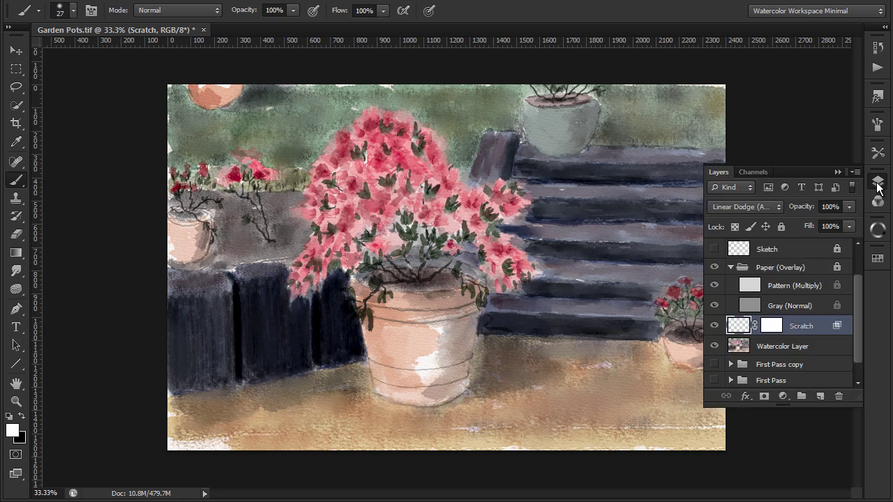
double_click(819, 327)
drag(655, 309, 571, 309)
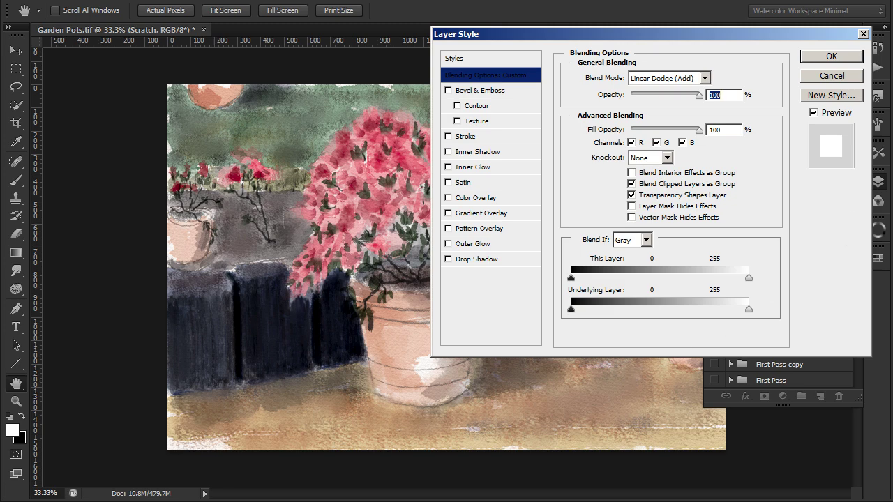
Step: Accept the blending options and enable brush Scattering with a higher scatter amount
click(842, 56)
click(876, 126)
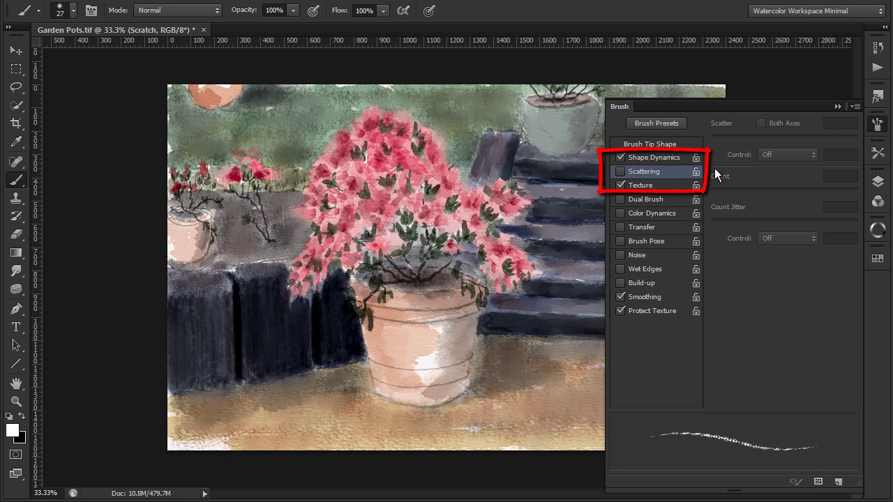
click(621, 170)
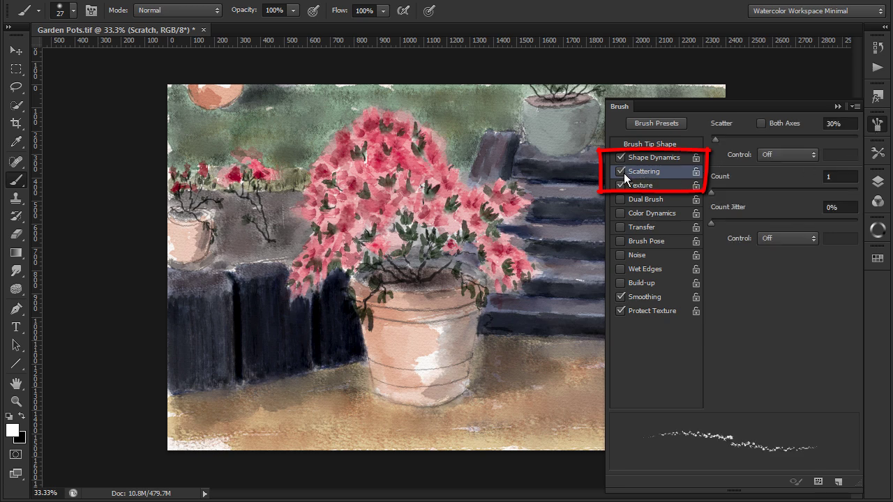
drag(717, 141, 718, 141)
click(838, 108)
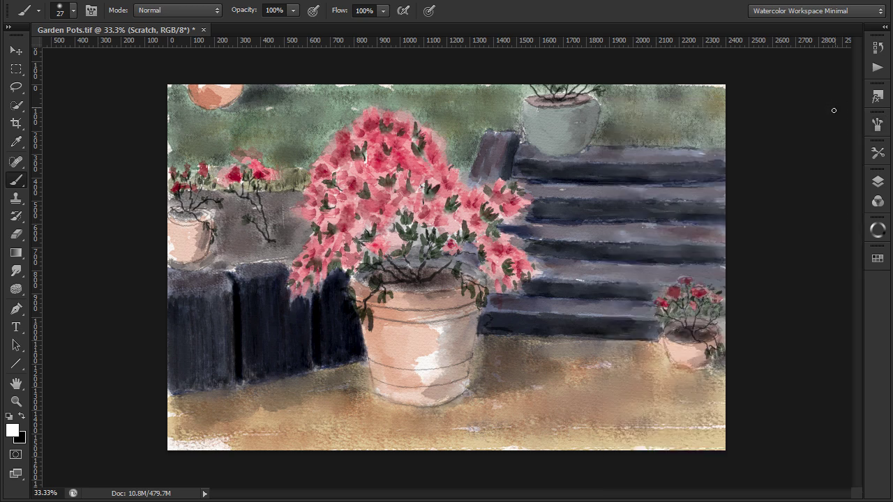
Step: Paint light scratch marks on the floor, then compare with the Scratch layer hidden and shown
drag(527, 333, 582, 335)
key(ctrl+z)
click(551, 365)
click(574, 365)
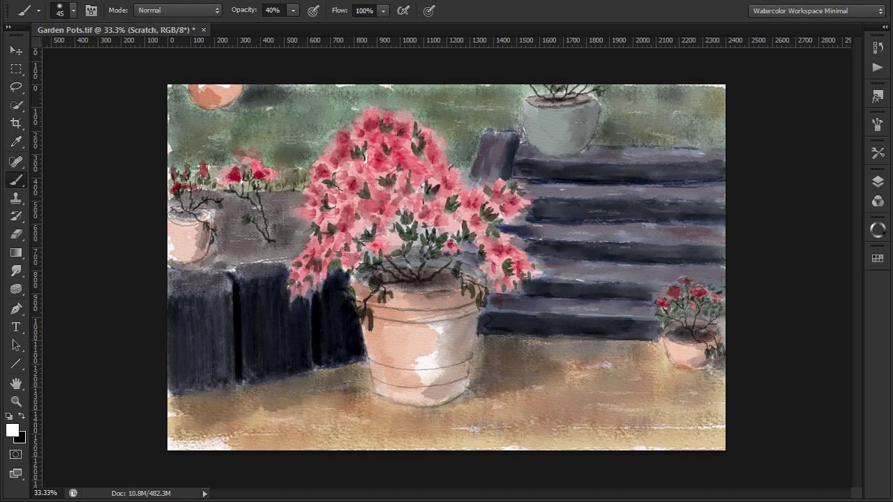
click(881, 183)
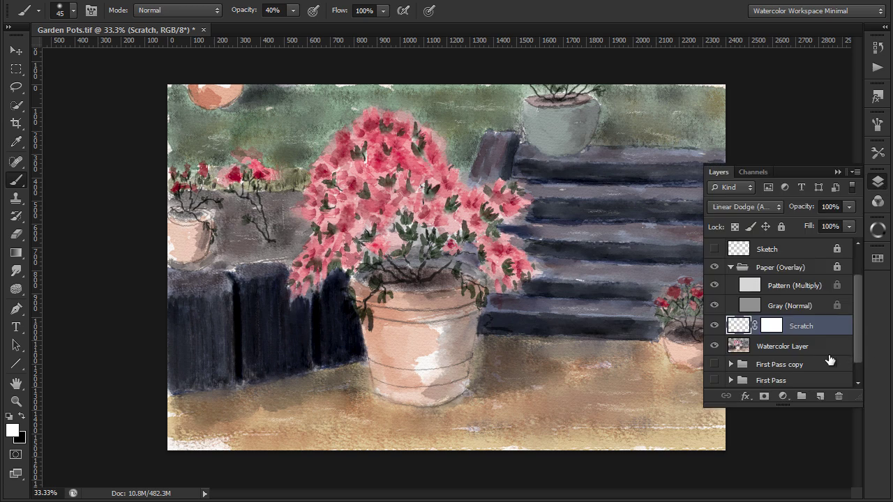
click(715, 326)
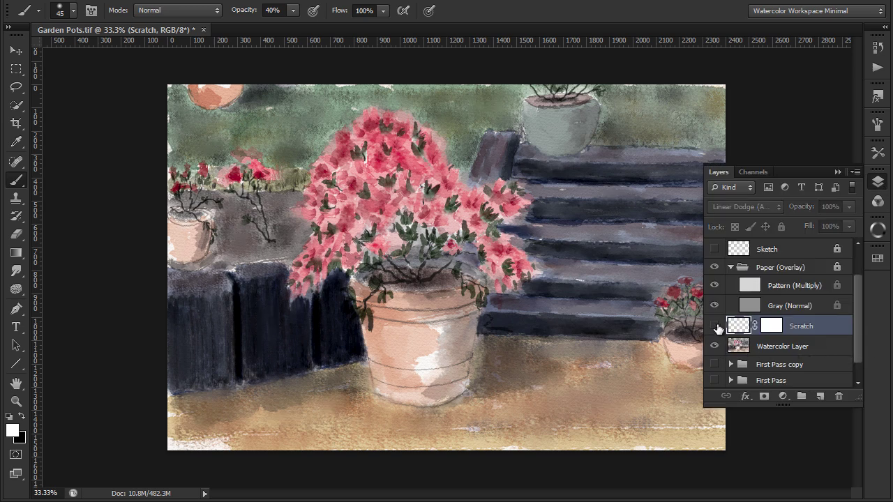
click(716, 327)
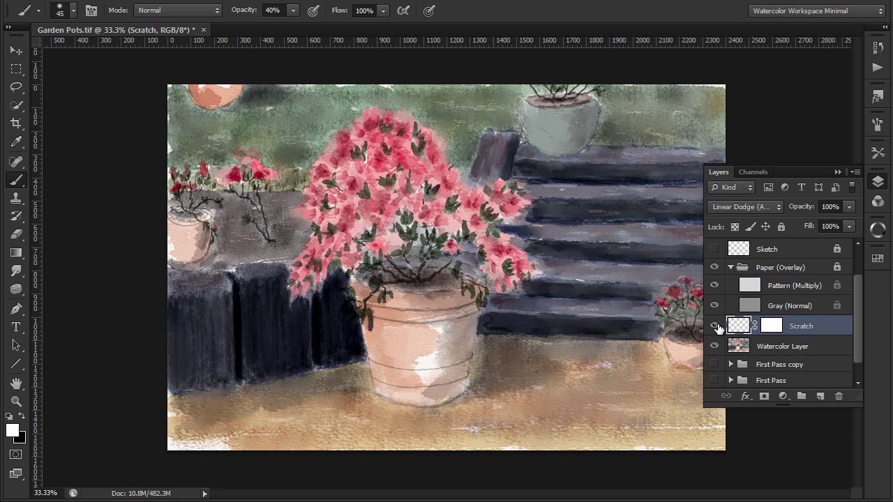
Step: Split the Scratch layer's Underlying Layer black slider at 74/105 to spare the darkest areas
double_click(837, 326)
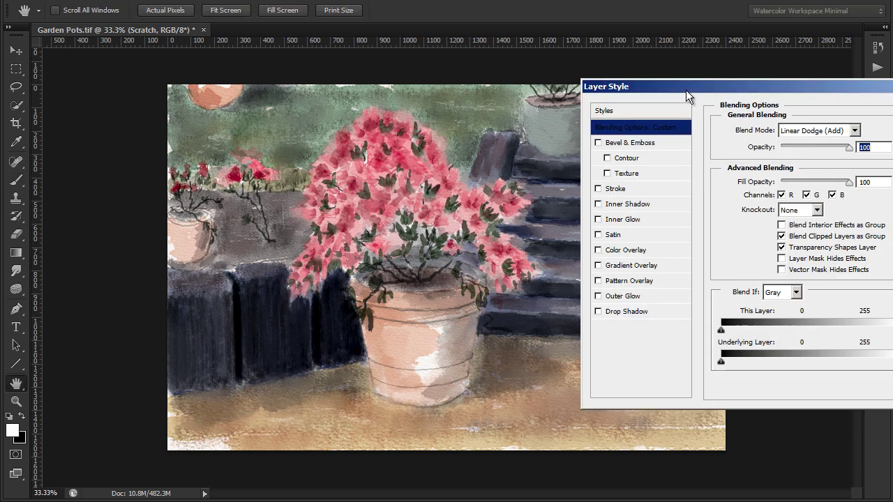
drag(685, 91, 836, 89)
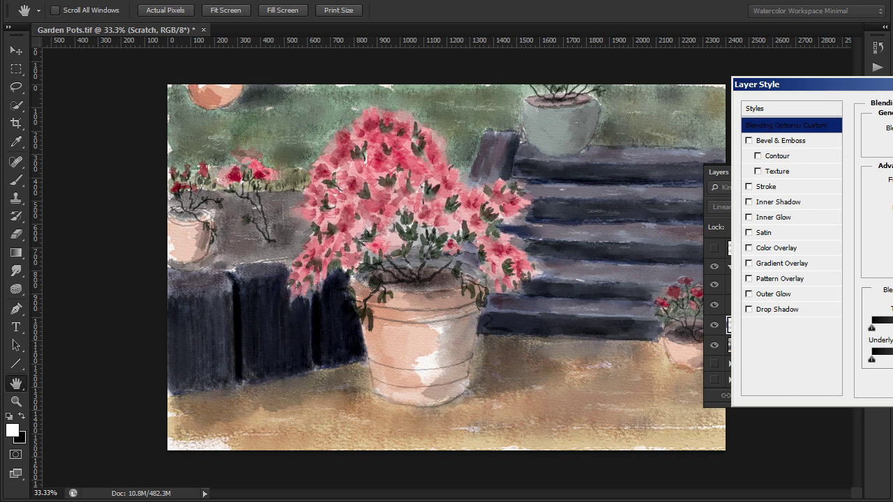
drag(871, 359, 892, 359)
drag(892, 85, 701, 73)
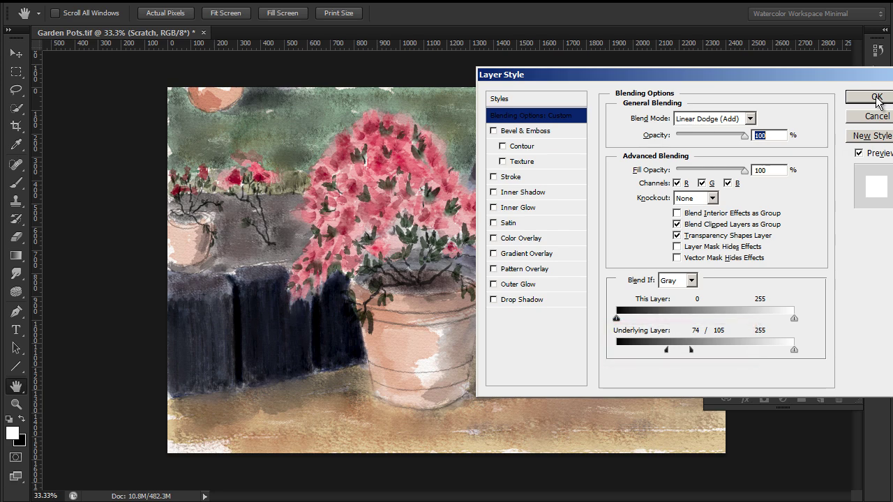
click(876, 98)
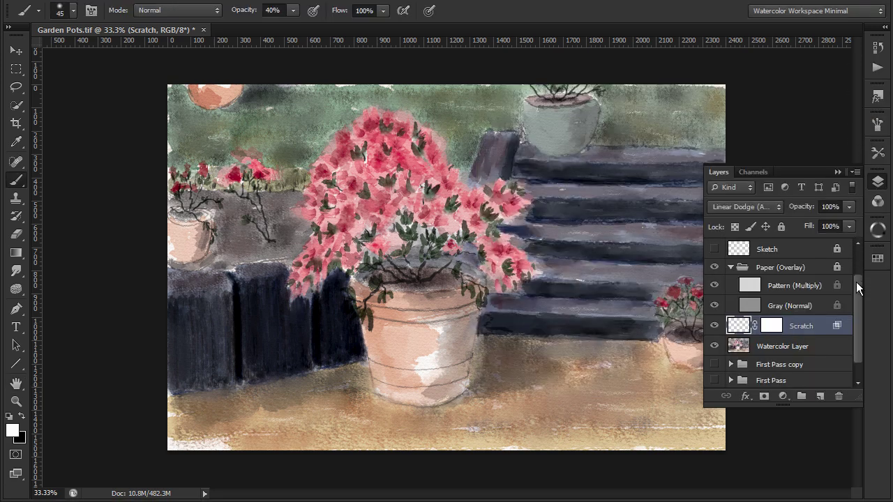
Step: Add a new empty Watercolor Layer above the original
click(836, 172)
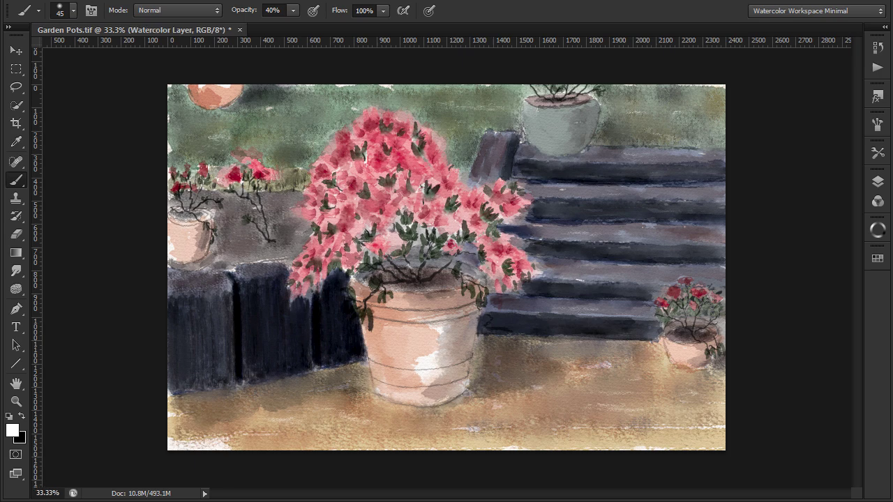
click(878, 183)
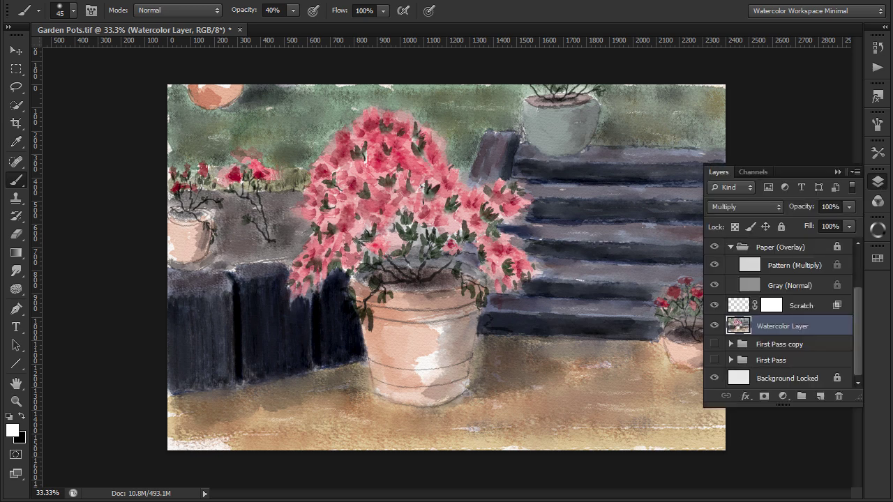
key(ctrl+j)
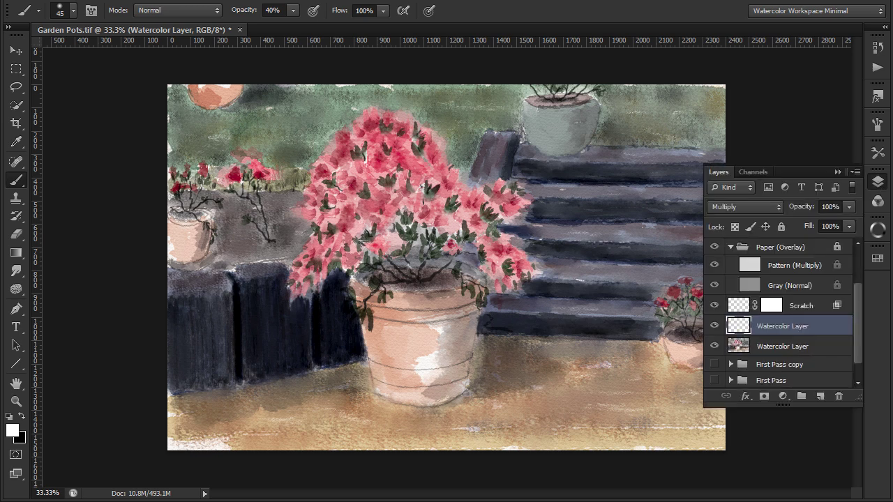
click(880, 187)
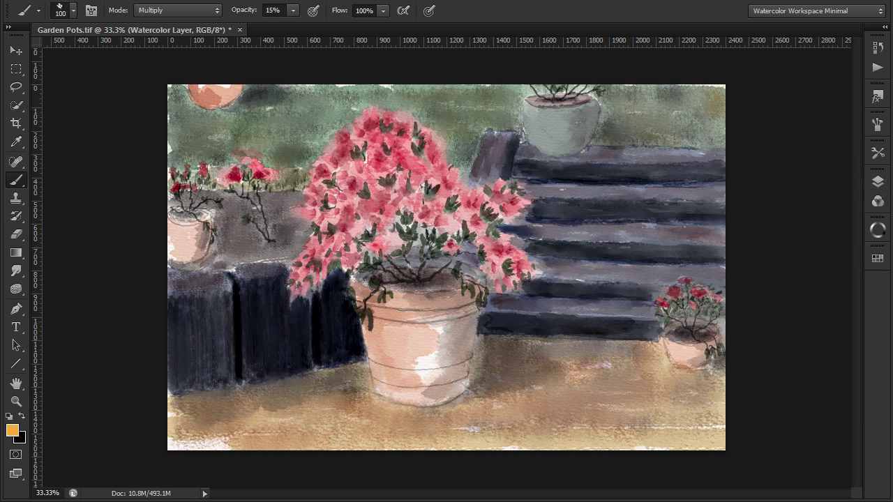
Step: Load the Wash Glazing Brush and dab faint orange multiply glaze on the large pot and floor
click(877, 152)
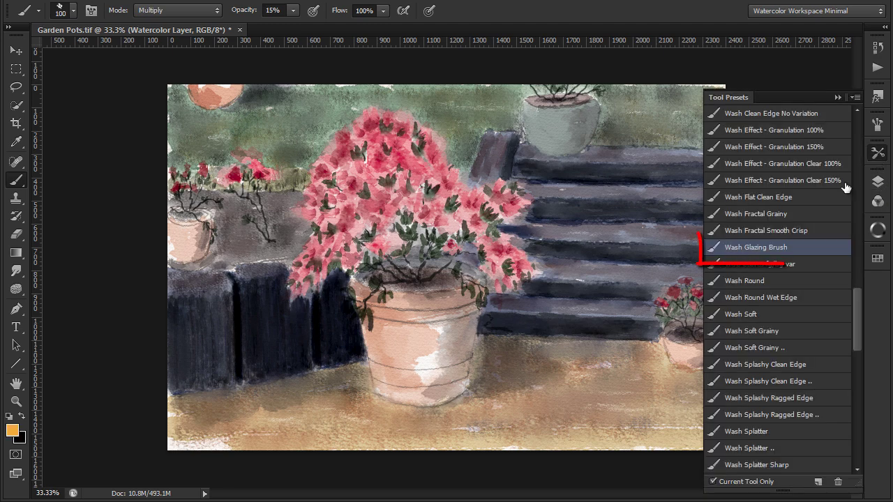
click(878, 154)
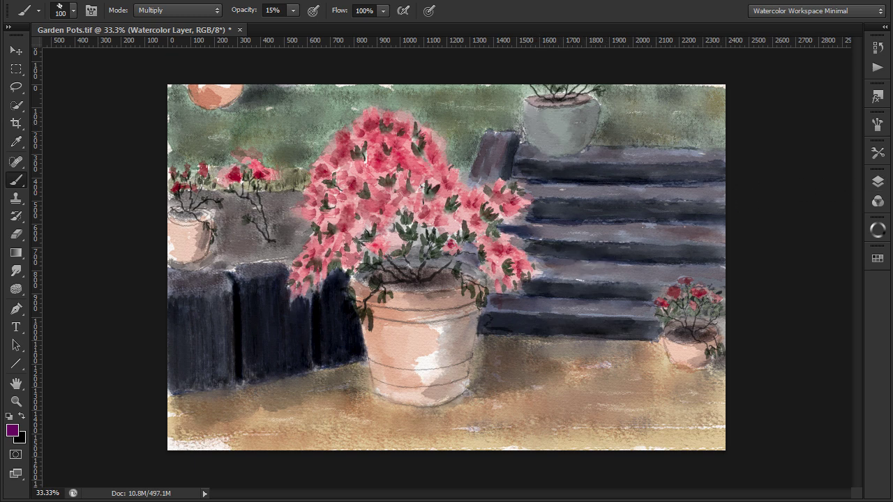
key(r)
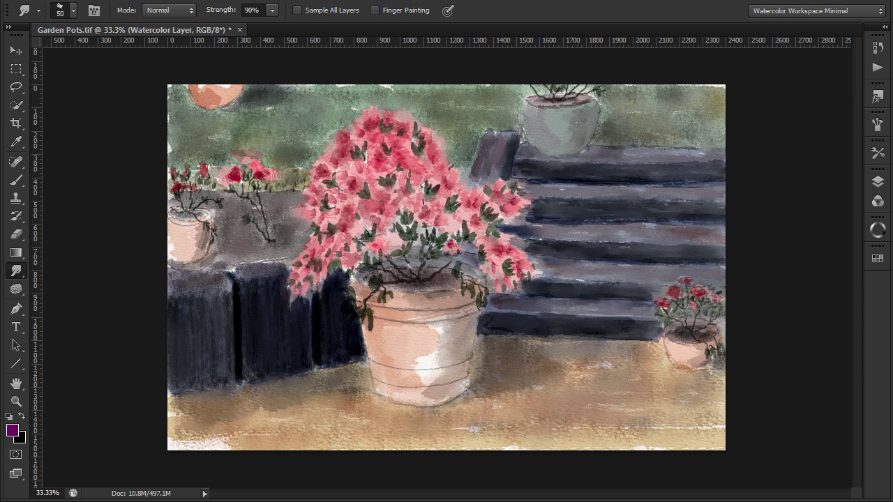
click(878, 152)
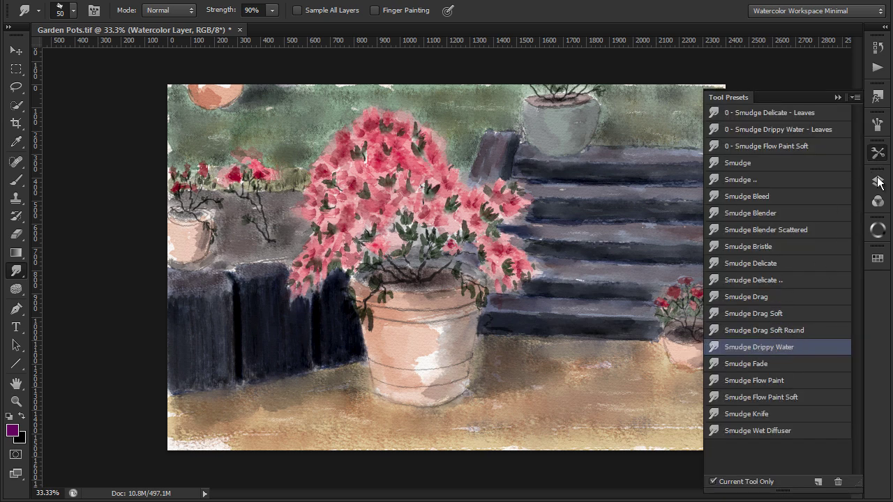
click(877, 152)
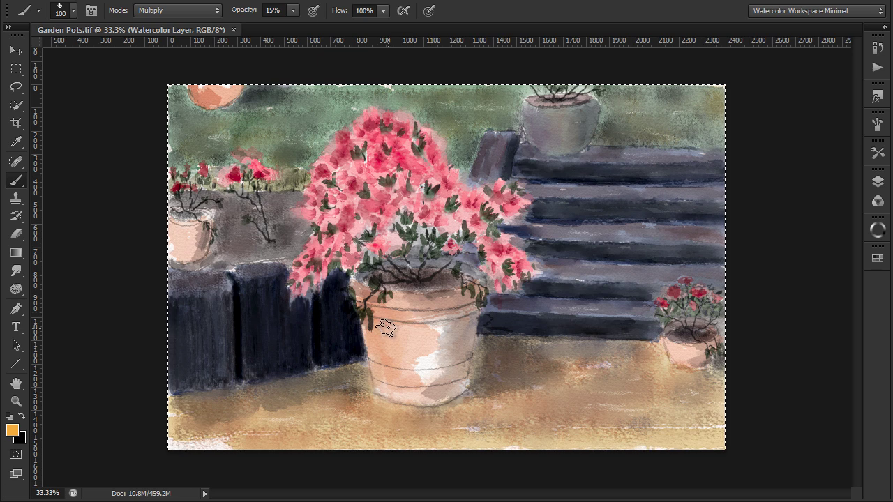
mouse_move(360, 292)
mouse_down()
mouse_move(389, 364)
mouse_move(388, 389)
mouse_up()
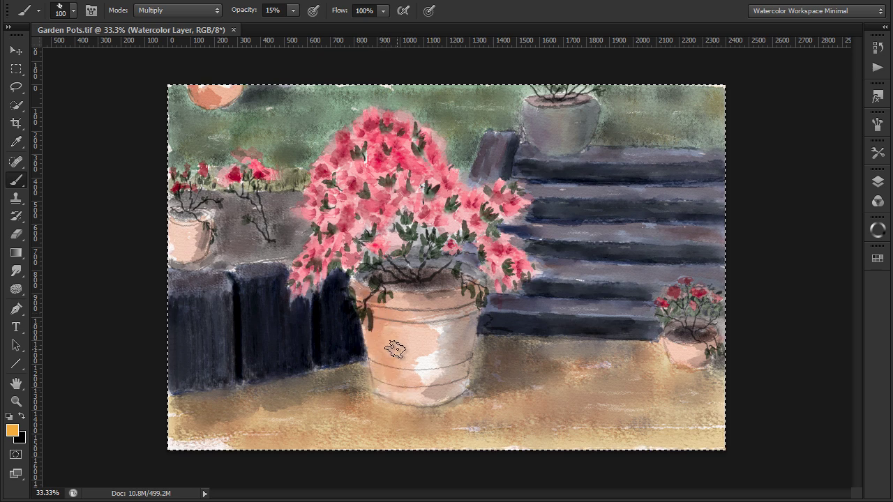
click(527, 366)
click(550, 365)
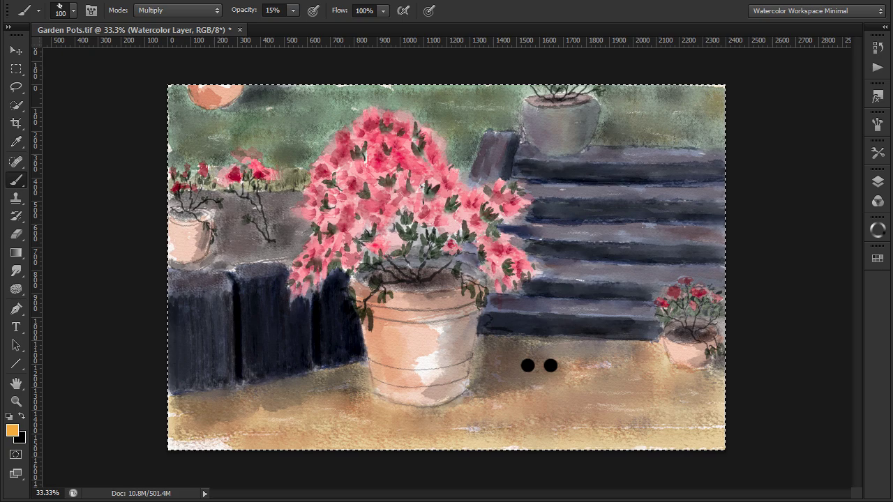
click(574, 366)
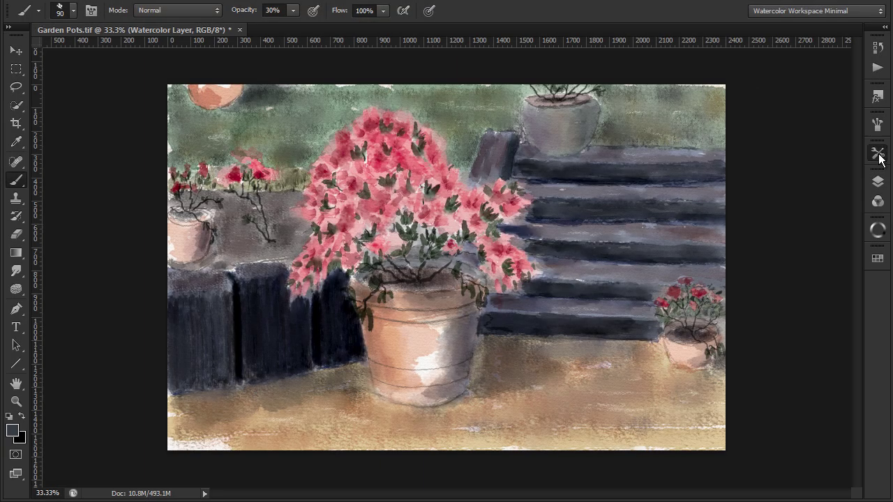
Step: Load the Wash Brush Medium preset at 20% opacity
click(877, 153)
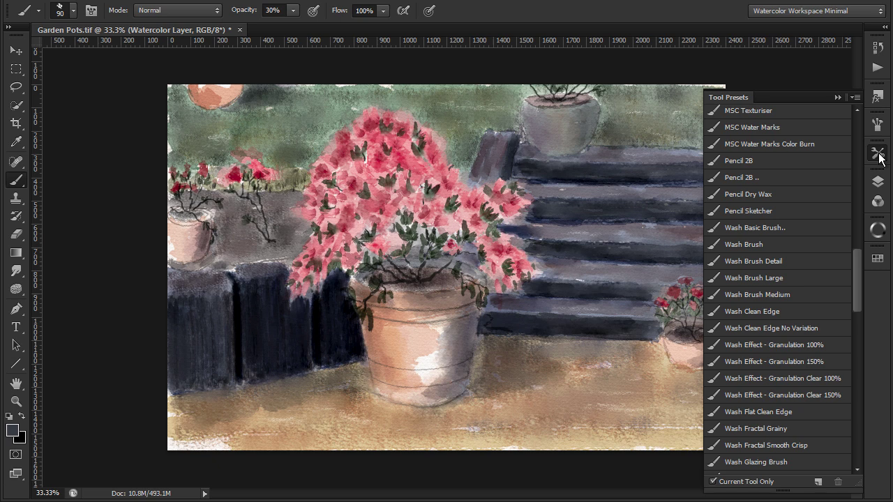
click(764, 295)
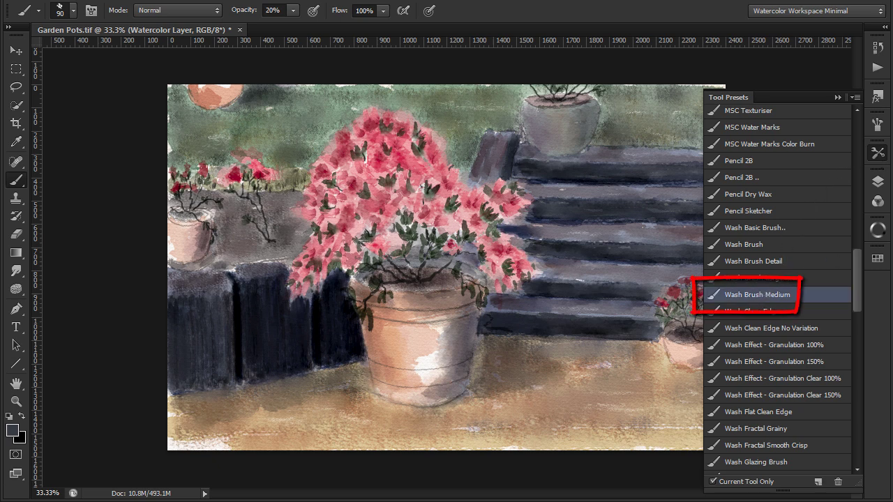
click(877, 154)
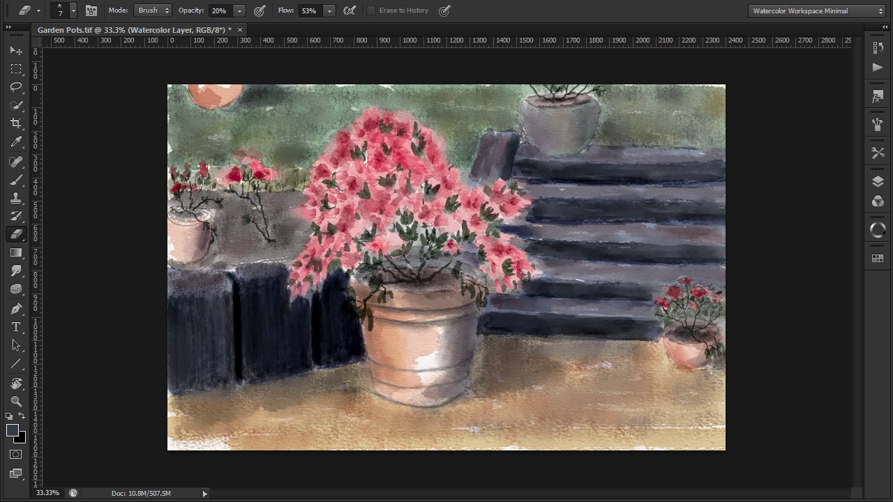
Step: Lightly erase over the grey pot at the top with a slightly smaller Eraser Scatter preset
click(877, 154)
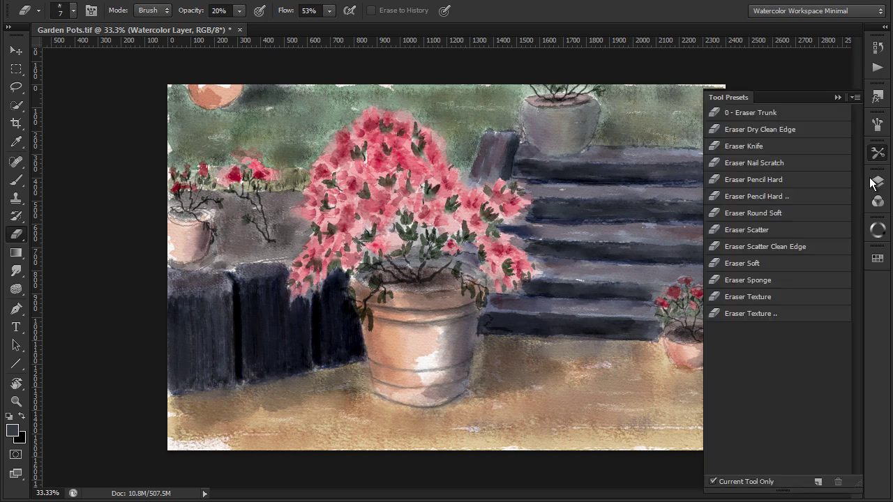
drag(758, 232, 754, 230)
click(880, 130)
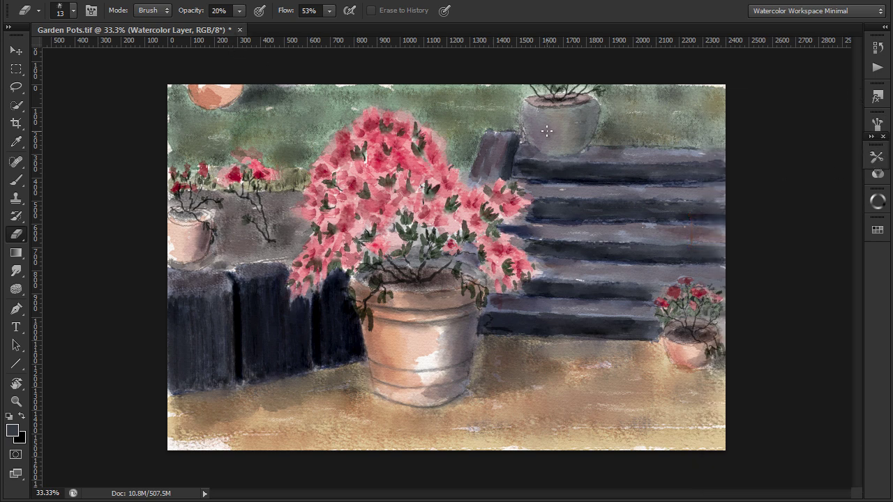
key(bracketleft)
drag(542, 115, 553, 141)
mouse_move(544, 126)
mouse_down()
mouse_move(546, 141)
mouse_move(544, 119)
mouse_move(547, 143)
mouse_move(543, 120)
mouse_up()
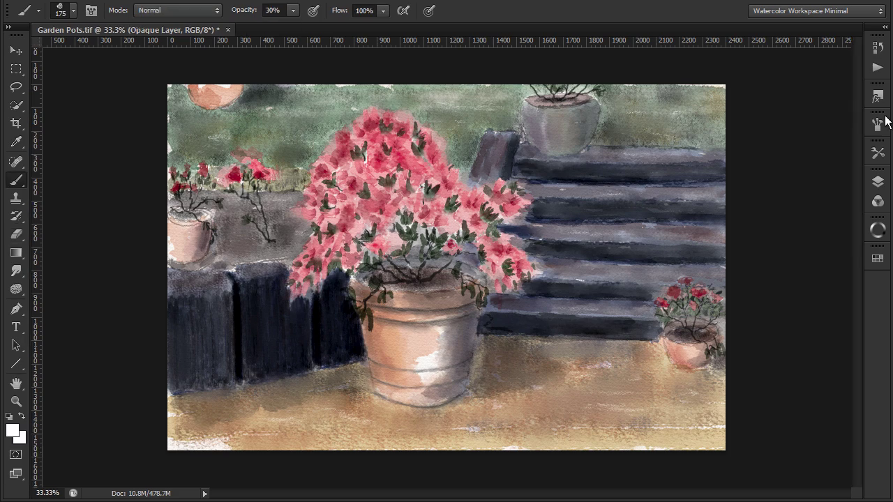
Step: Select Chinese White from the watercolour swatches for painting on the Opaque Layer
click(877, 67)
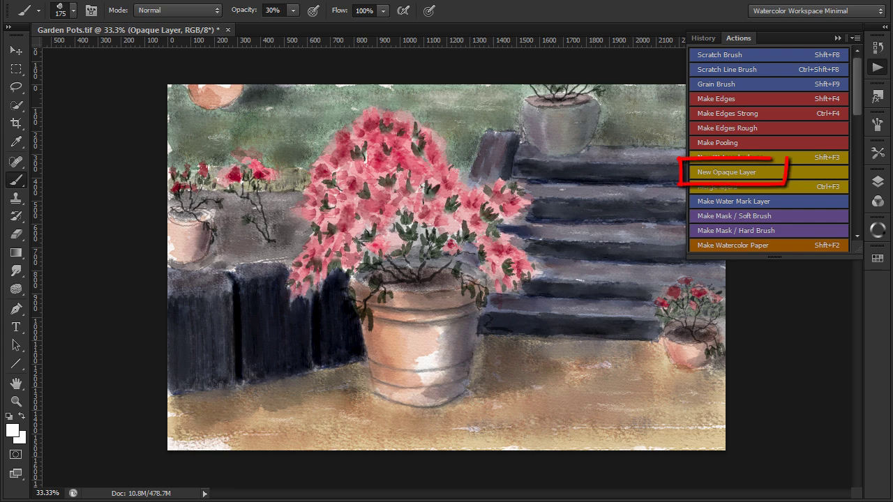
click(877, 70)
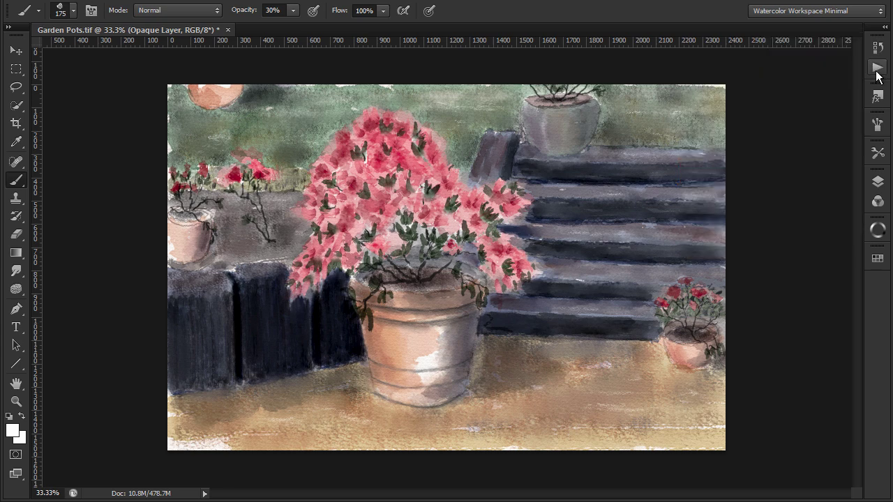
click(878, 183)
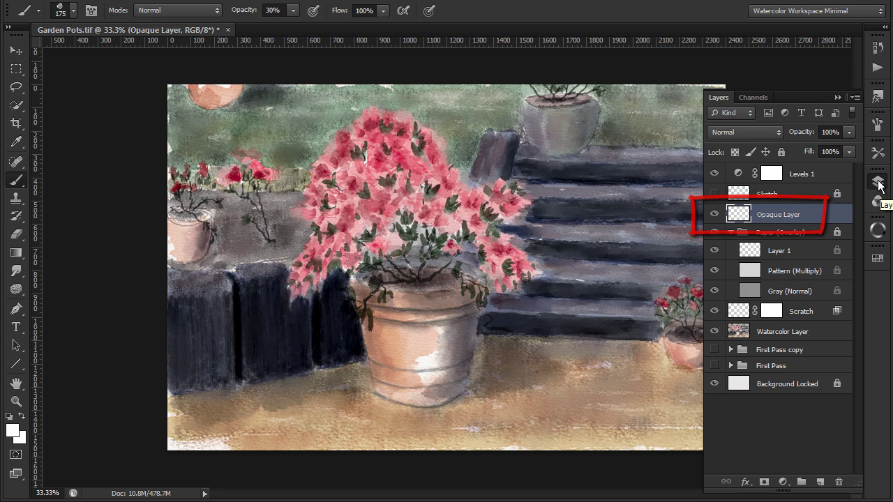
click(878, 183)
click(877, 258)
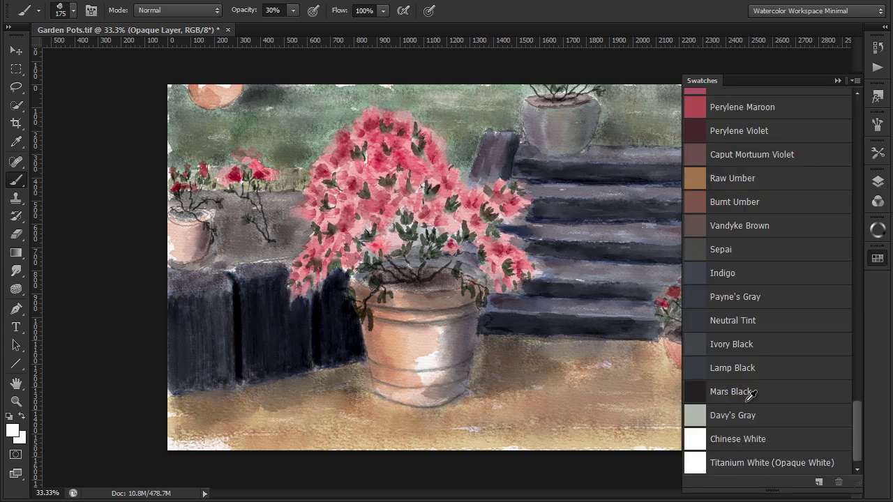
click(878, 260)
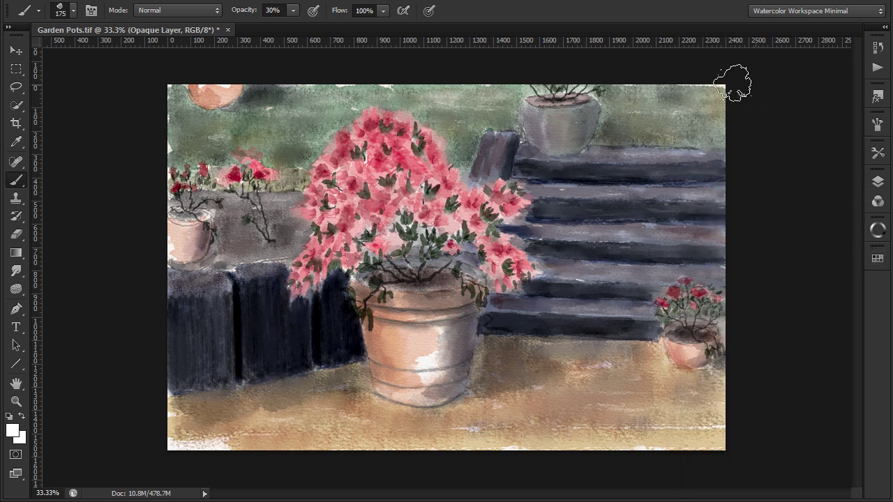
Step: Brush a soft white haze down the right steps, the small left pot and the left edge
mouse_move(686, 164)
mouse_down()
mouse_move(697, 196)
mouse_move(694, 275)
mouse_up()
drag(668, 183, 678, 307)
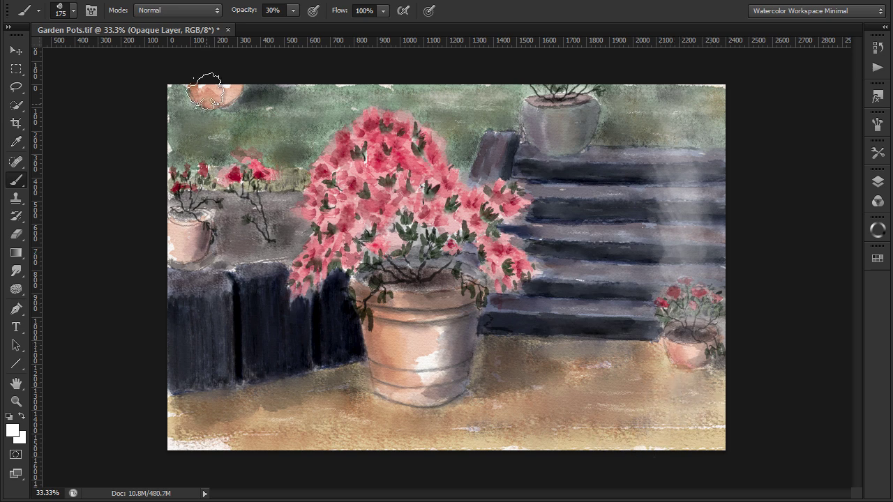
mouse_move(197, 229)
mouse_down()
mouse_move(221, 213)
mouse_move(187, 221)
mouse_up()
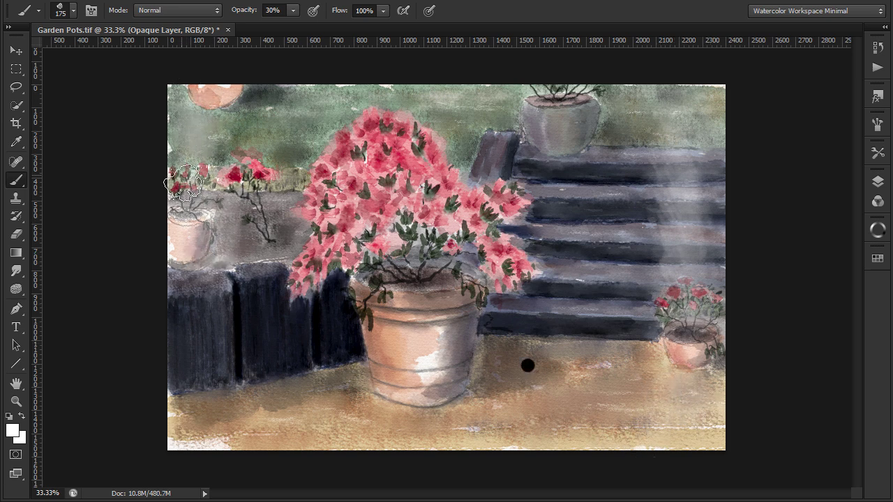
mouse_move(190, 83)
mouse_down()
mouse_move(179, 138)
mouse_move(208, 98)
mouse_move(189, 248)
mouse_move(199, 429)
mouse_up()
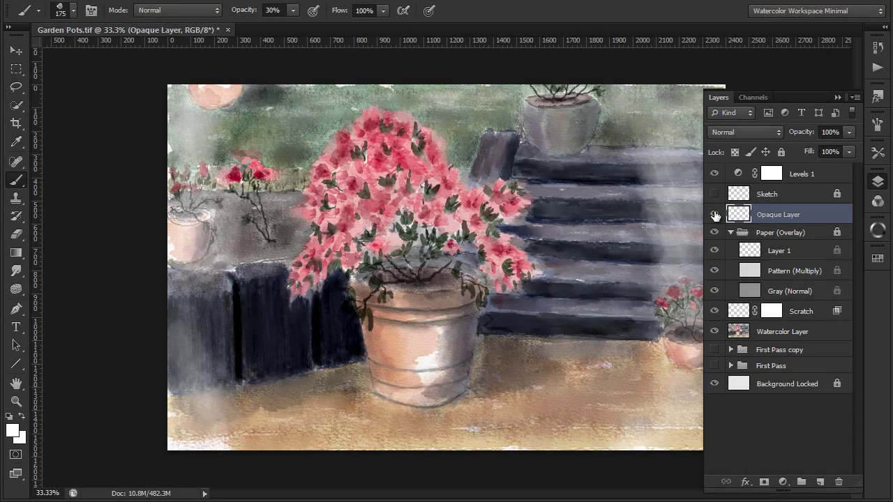
Step: Compare the Opaque Layer on and off, then fade it to 66% opacity
click(714, 215)
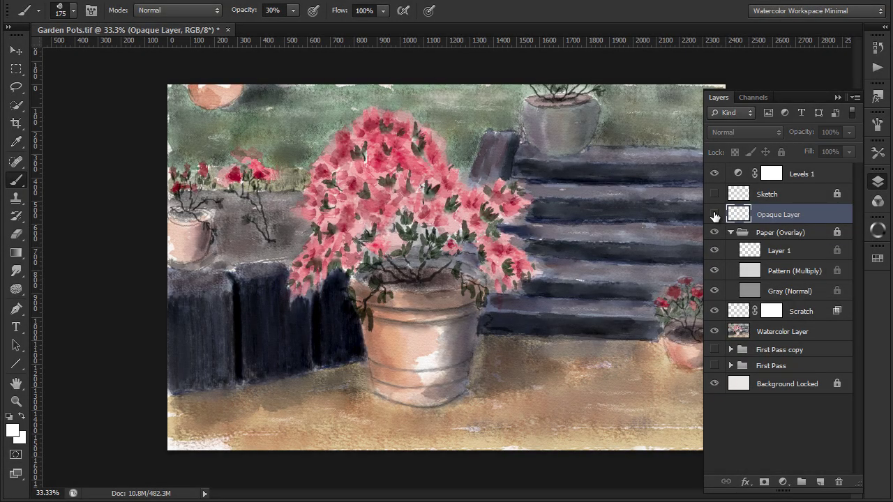
click(715, 216)
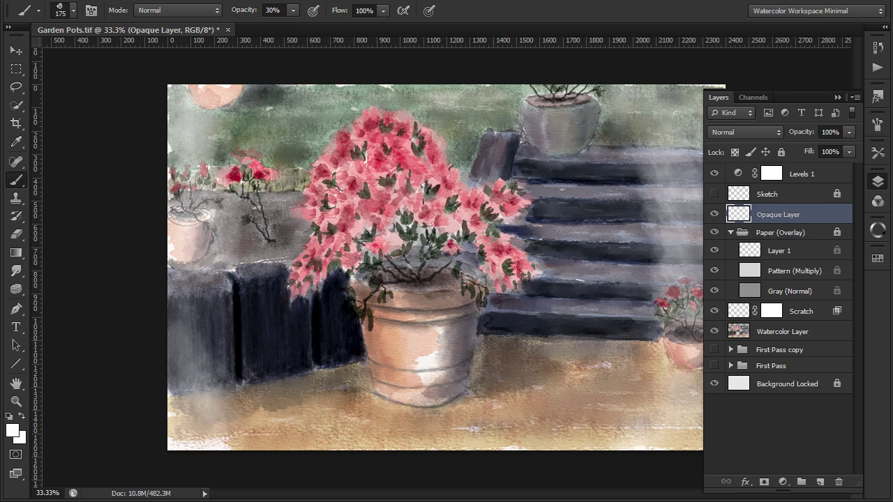
drag(807, 137, 784, 140)
click(837, 98)
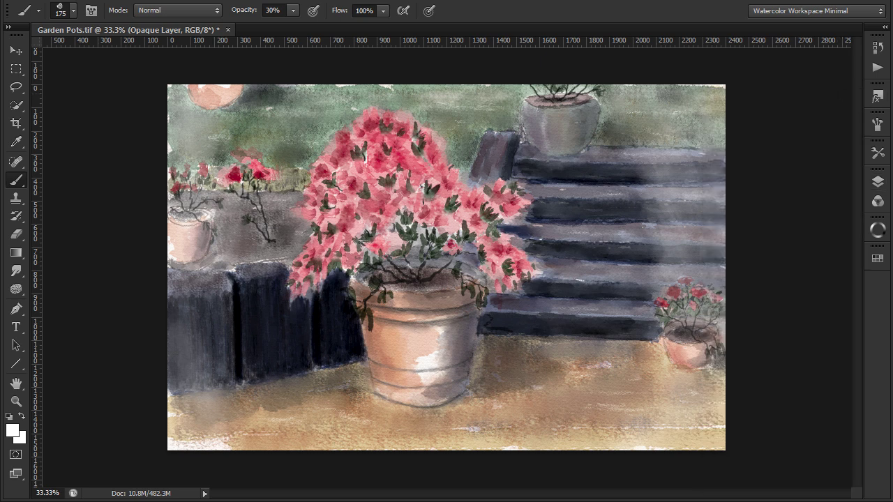
Step: Reset colours to black and white and run the Make Edges action on the painting
key(alt+bracketleft)
key(d)
key(h)
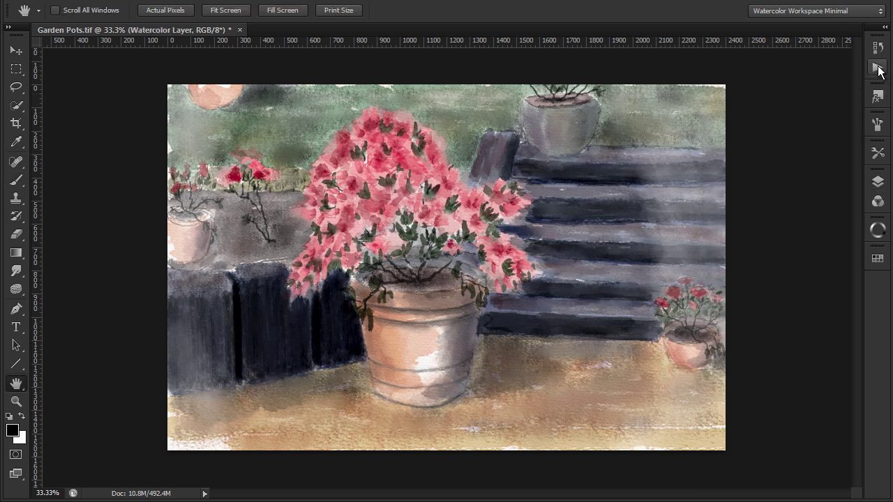
click(877, 67)
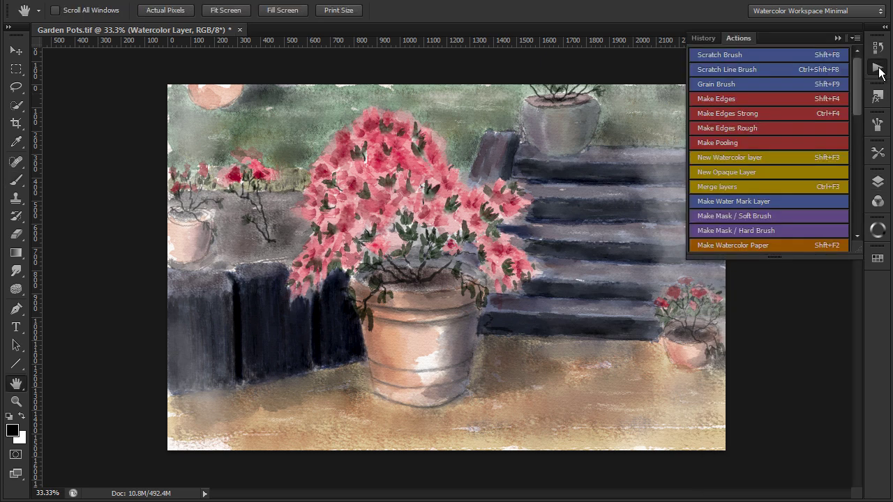
click(737, 99)
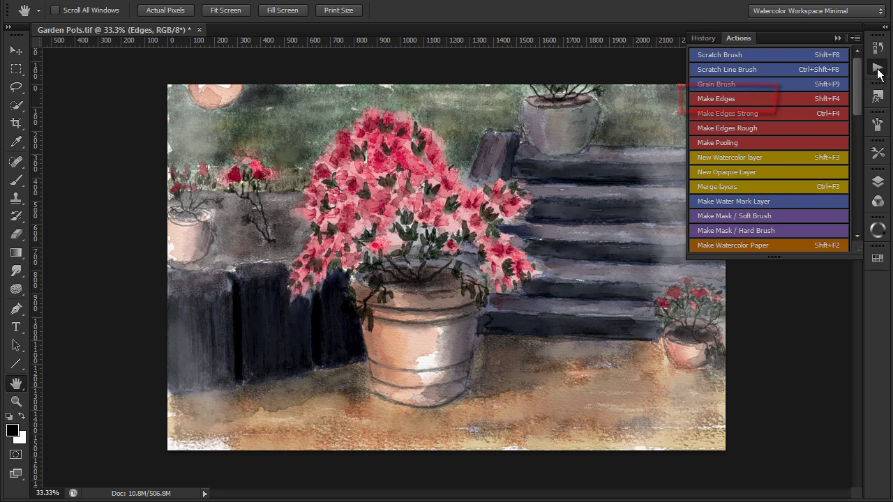
click(877, 67)
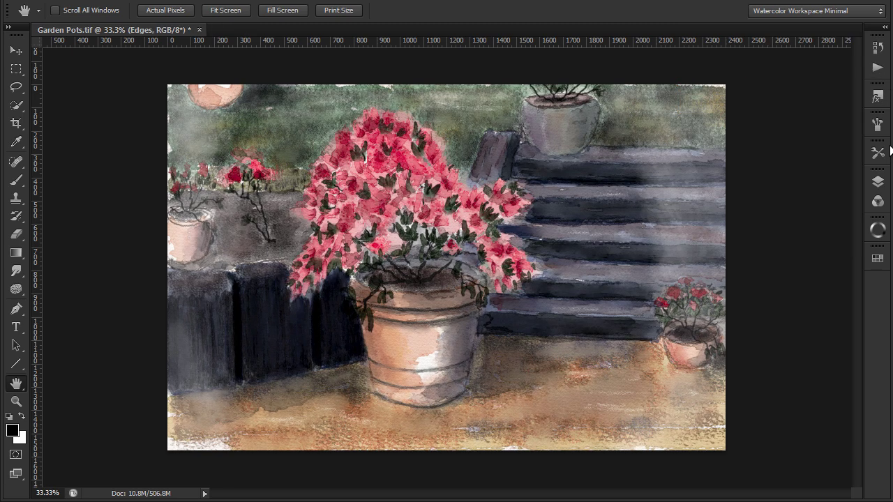
Step: Set the Color Burn Edges layer to 20% opacity and compare it on and off
click(878, 183)
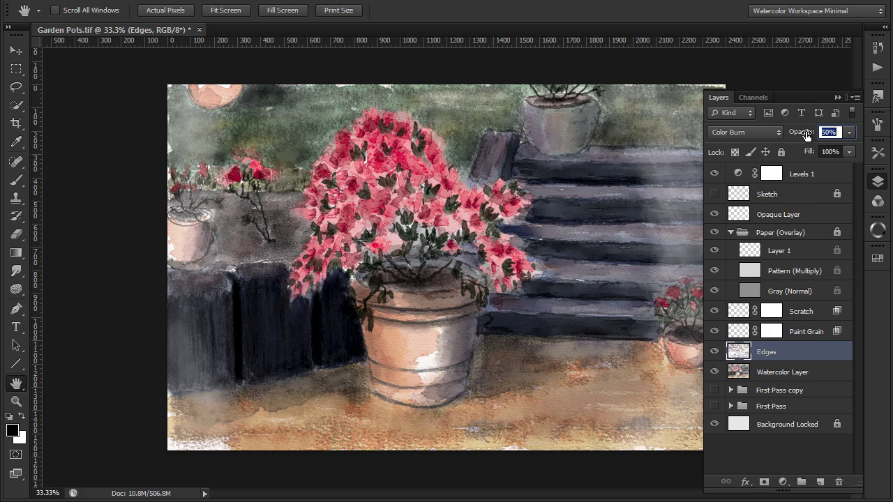
drag(805, 136, 778, 133)
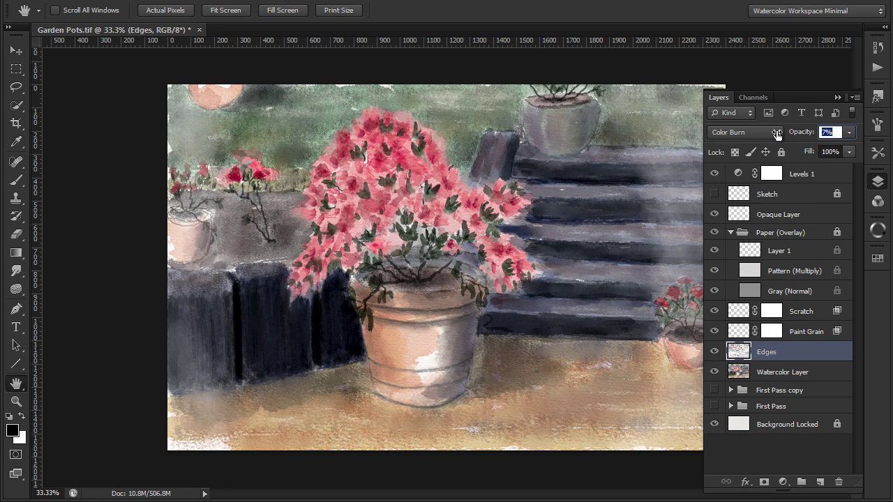
drag(776, 134, 785, 132)
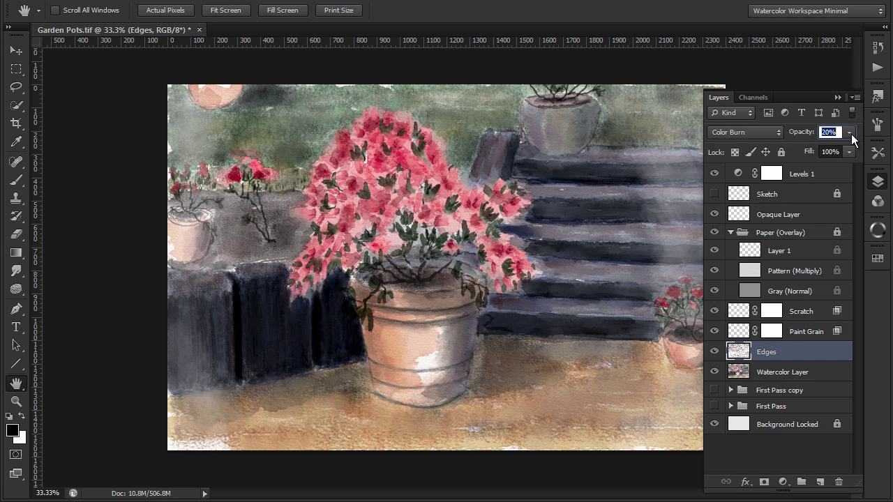
click(715, 352)
click(715, 352)
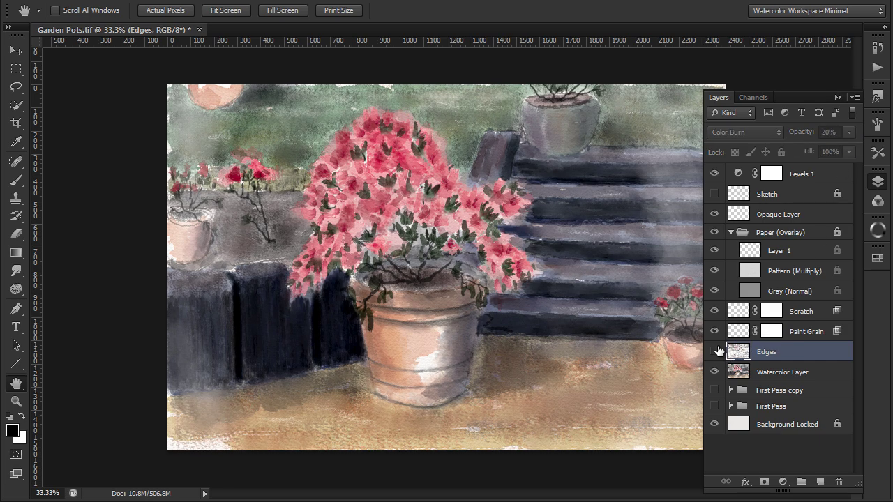
click(717, 352)
click(717, 351)
click(837, 96)
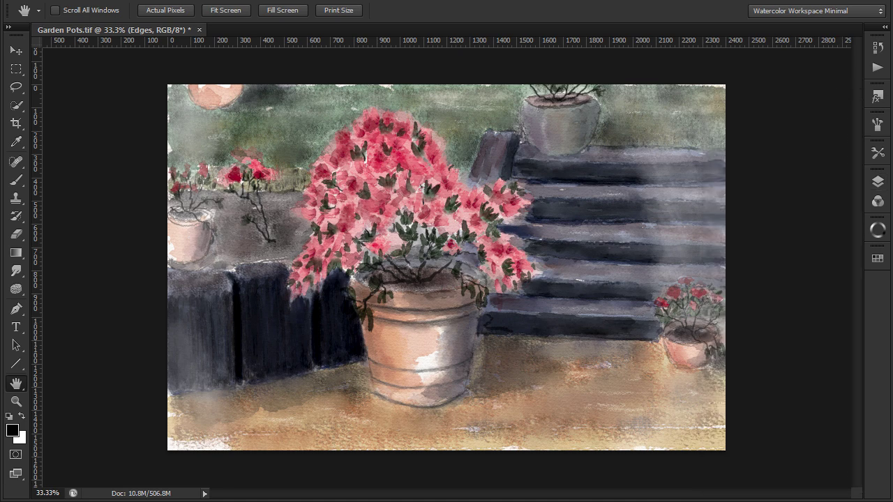
Step: Zoom in on the painting's edge detail, then zoom back out to view more of it
key(ctrl+plus)
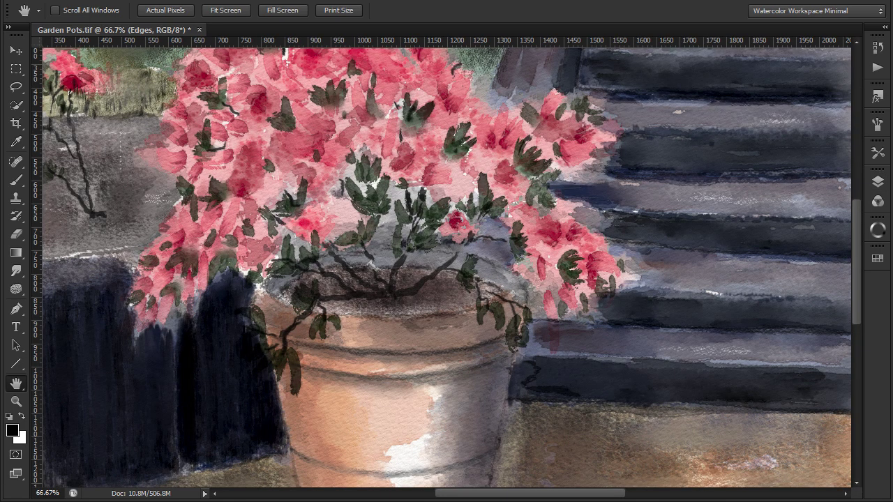
key(ctrl+minus)
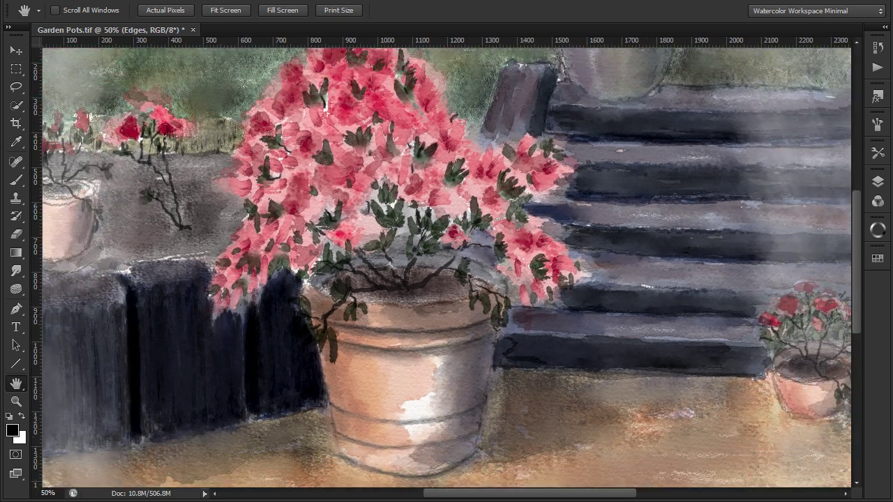